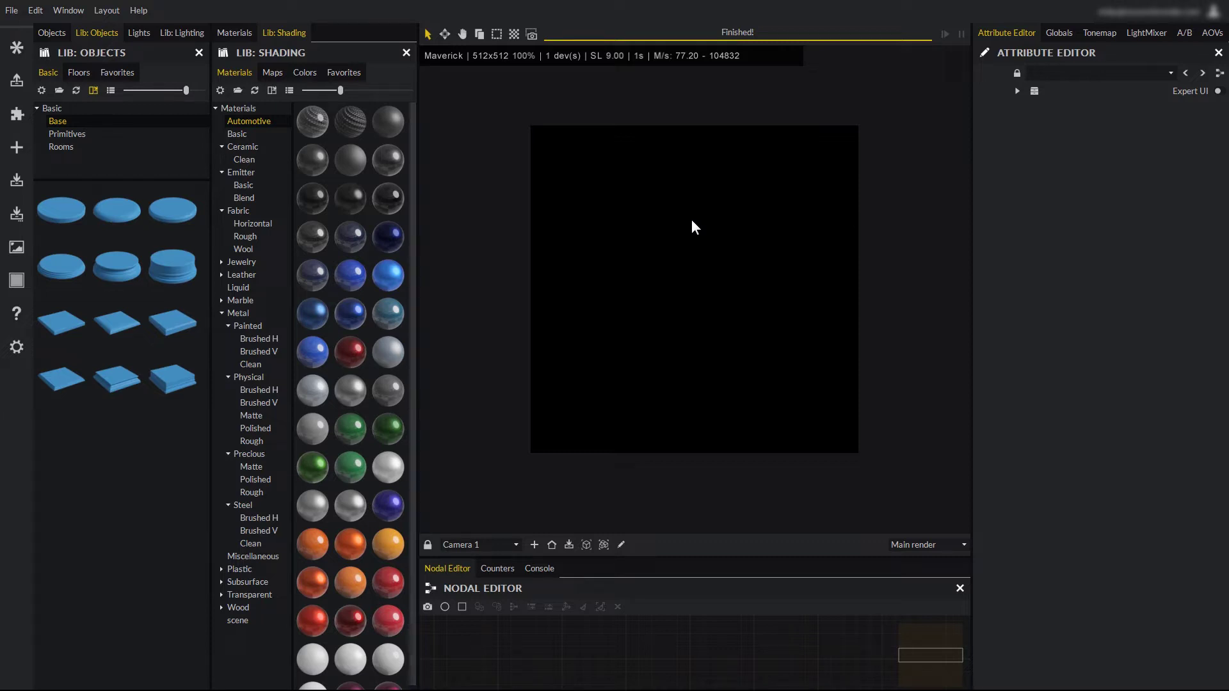
Step: Load the red headphones scene from the Start Screen's Main sample scenes
left_click(17, 51)
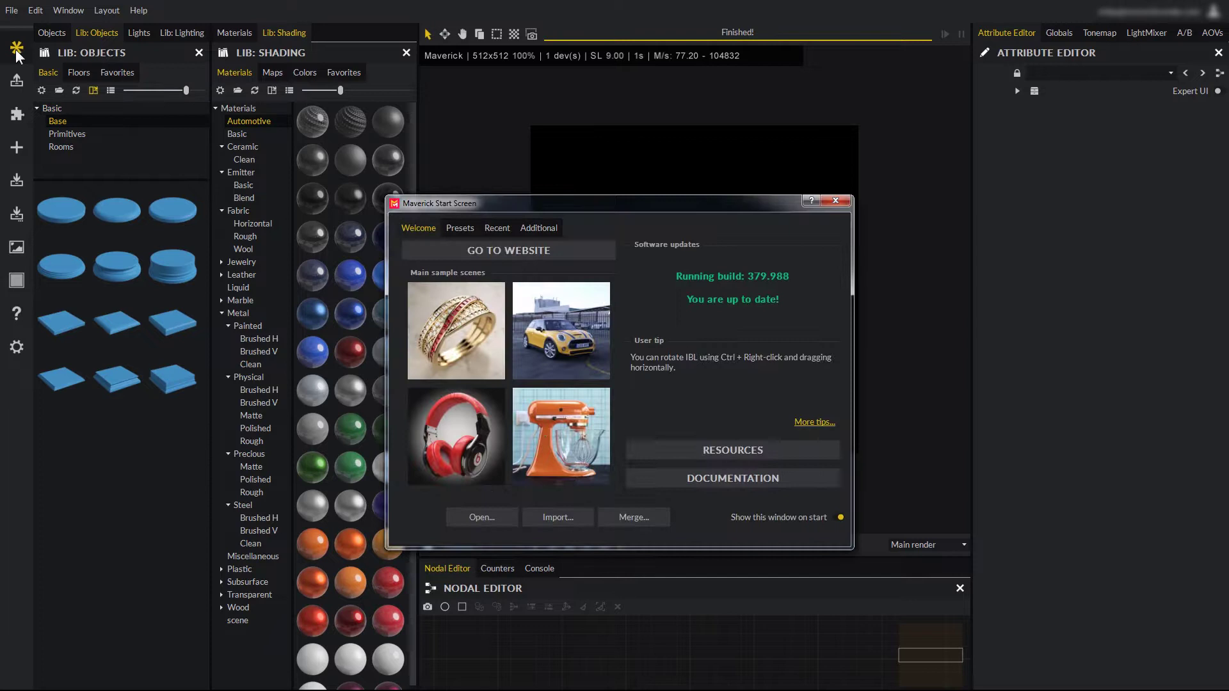
left_click(439, 428)
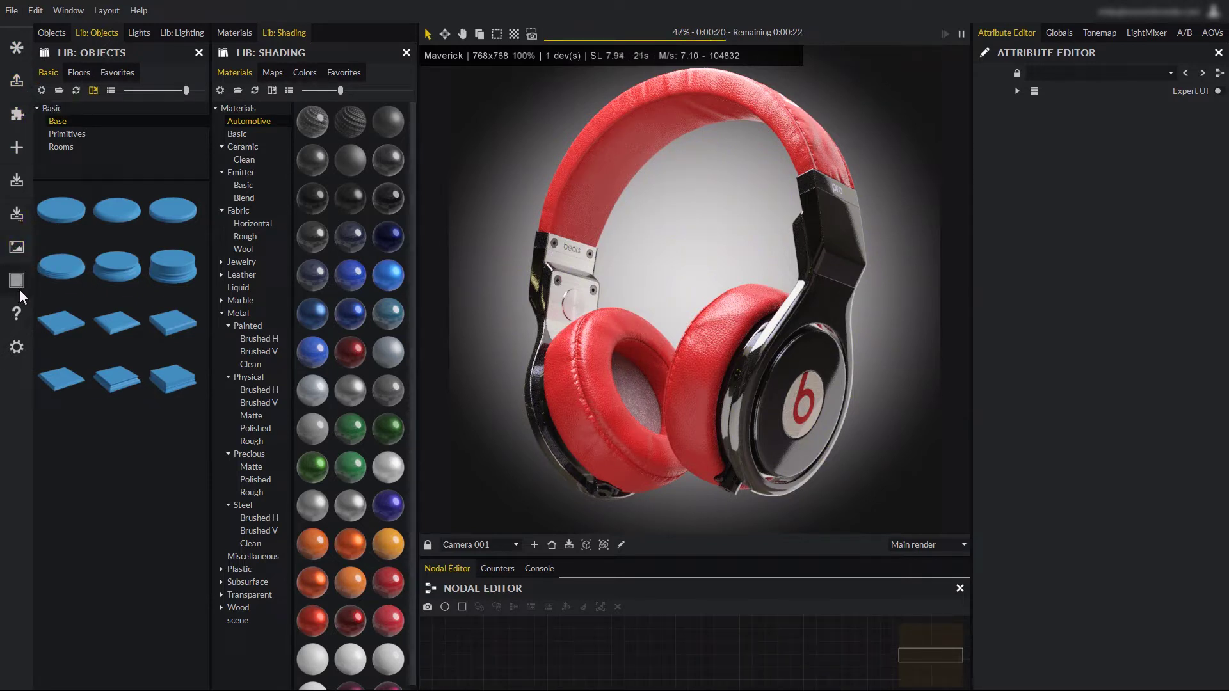
left_click(16, 313)
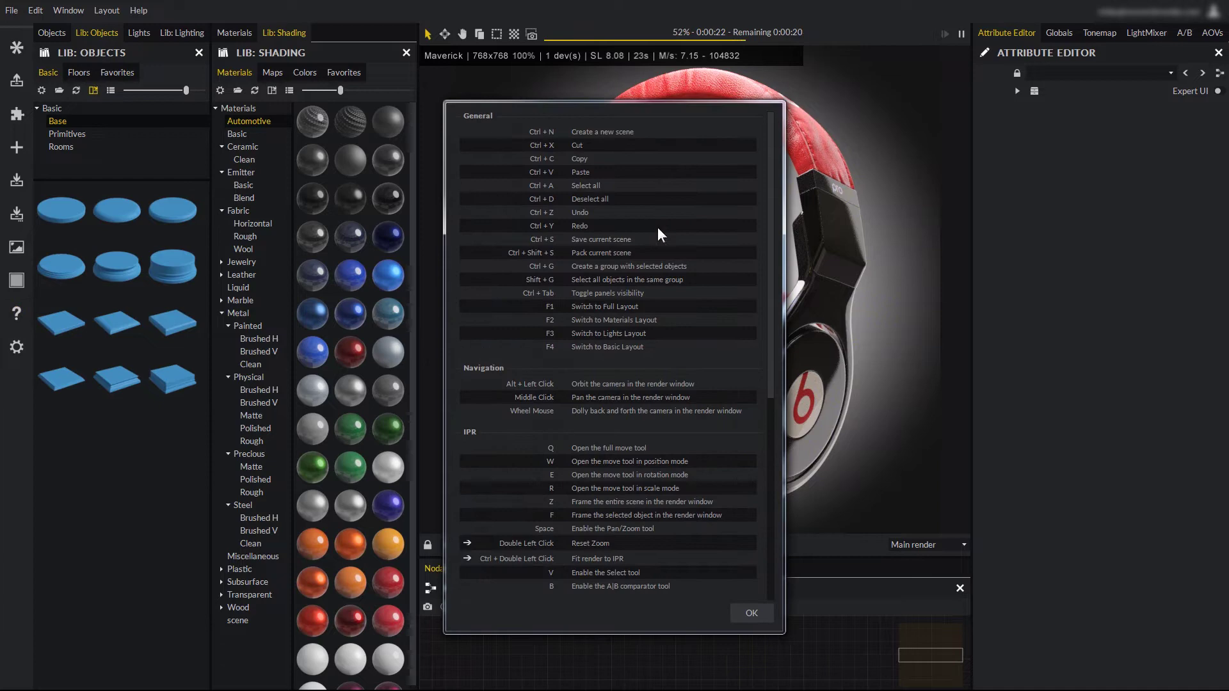
scroll(653, 217, "down", 1)
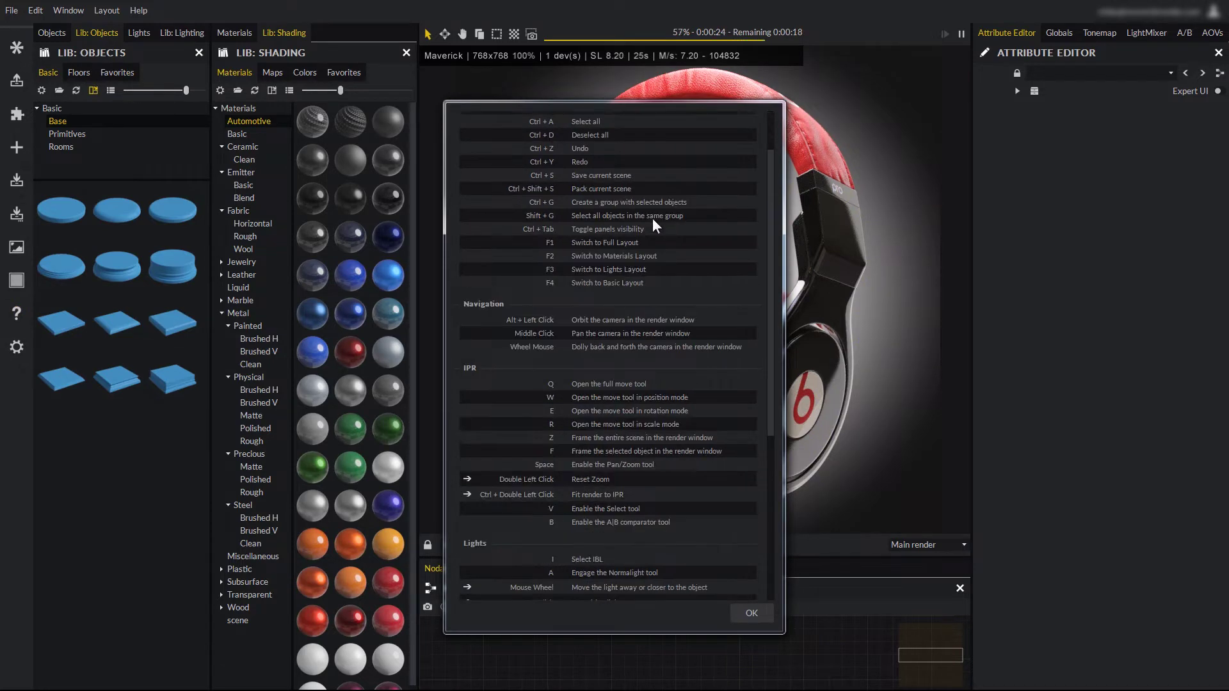
scroll(653, 224, "down", 1)
scroll(652, 224, "down", 1)
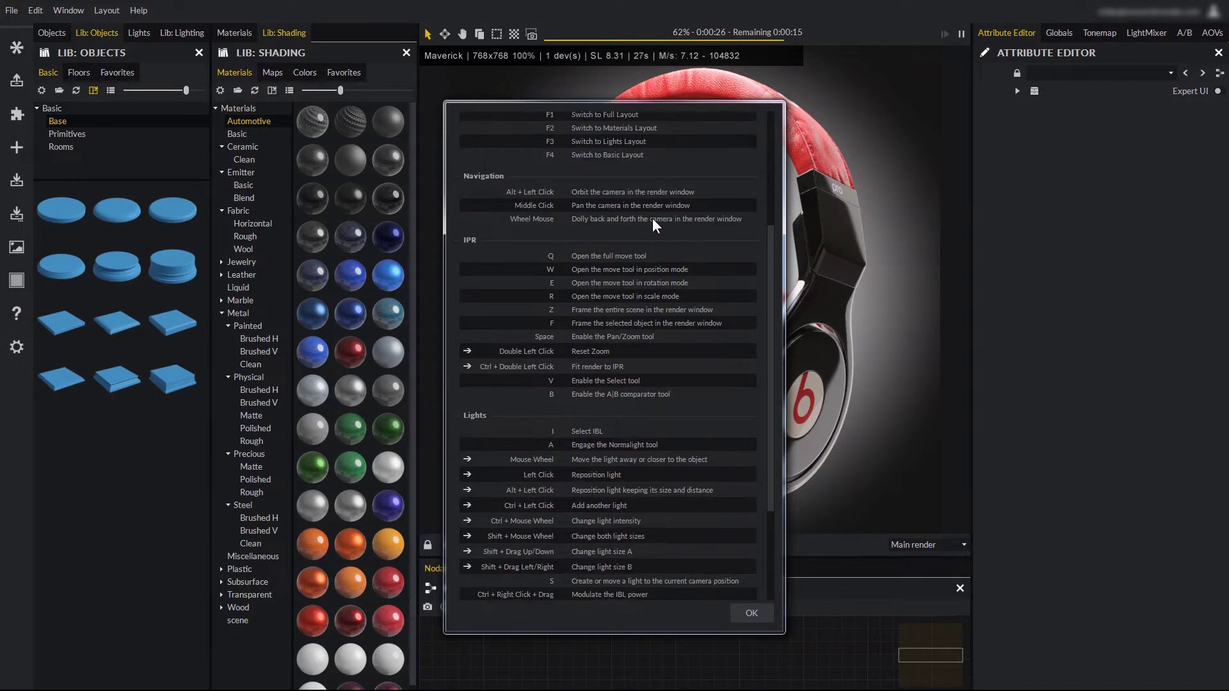
scroll(654, 225, "down", 1)
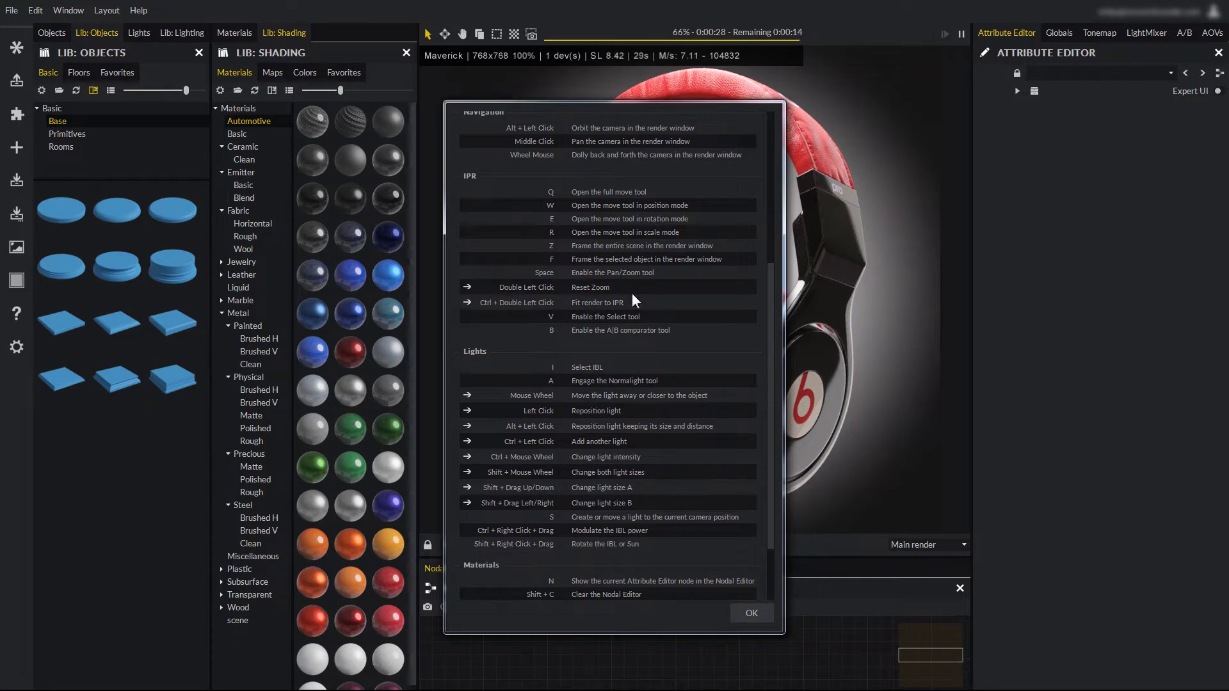
scroll(627, 307, "up", 1)
scroll(626, 317, "up", 1)
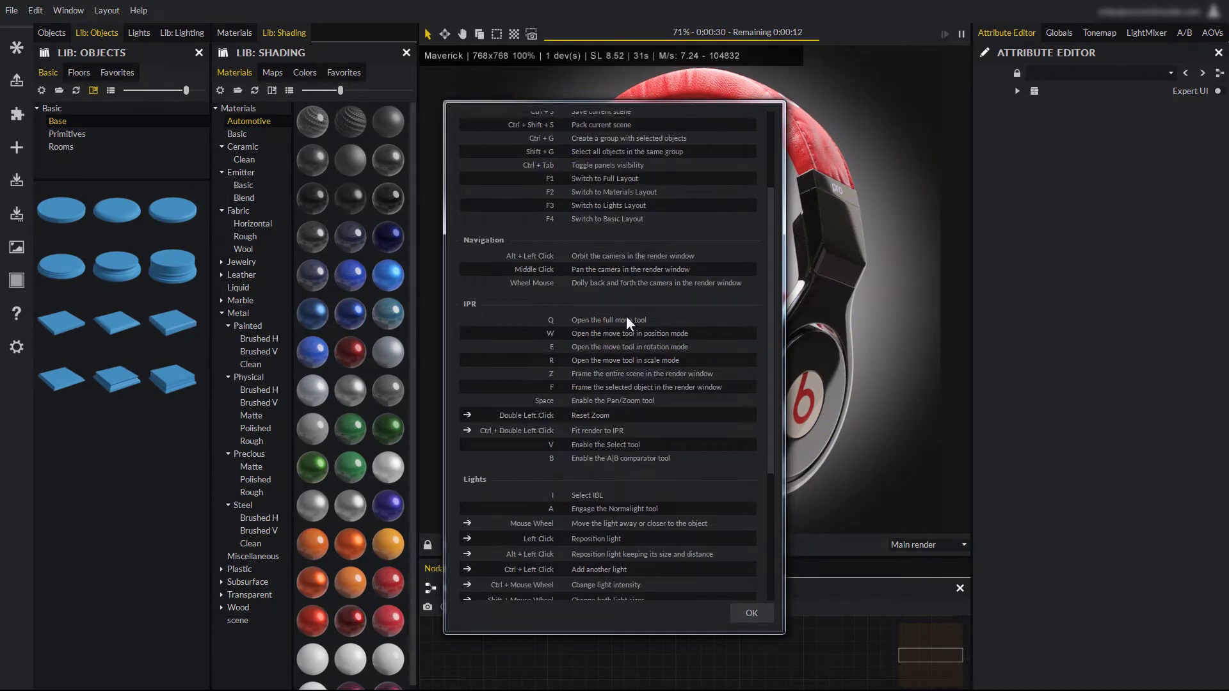
scroll(626, 316, "up", 1)
scroll(625, 316, "up", 1)
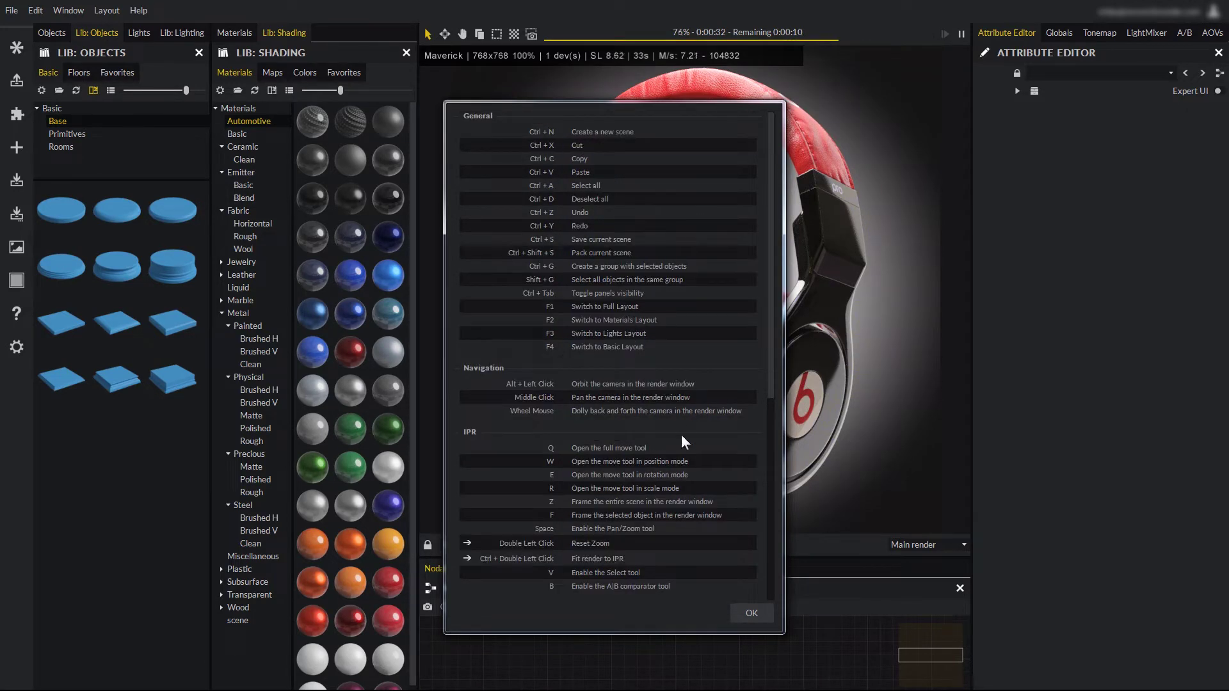
left_click(753, 615)
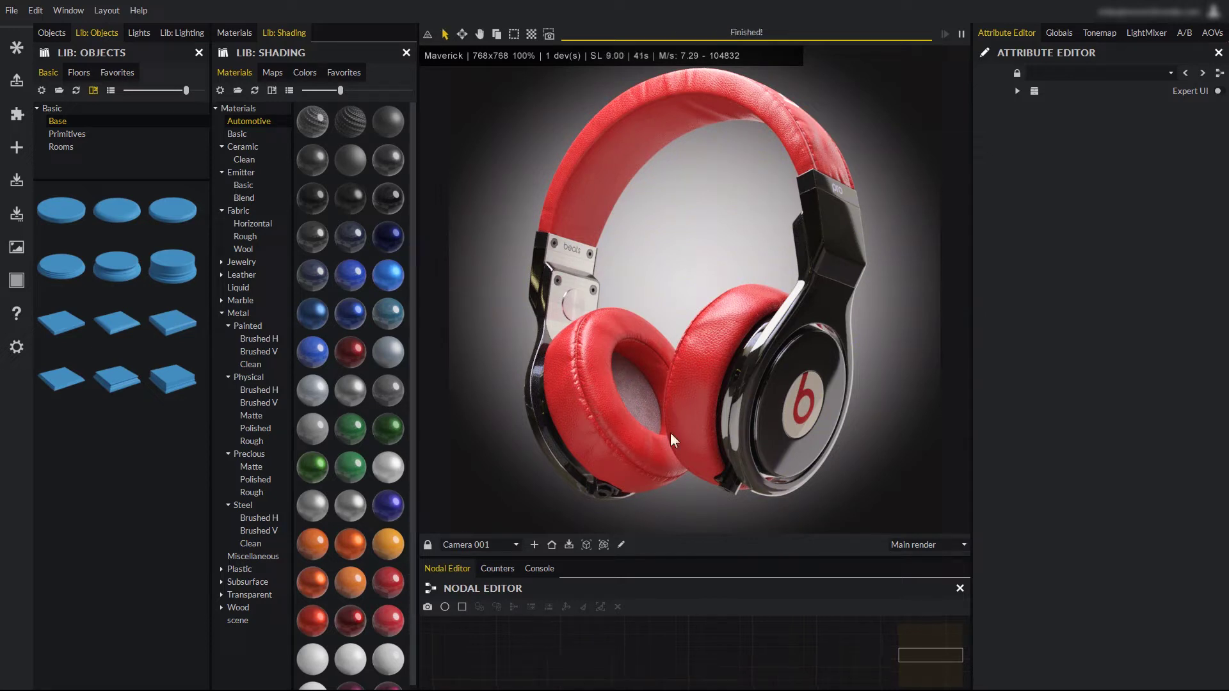
left_click(70, 8)
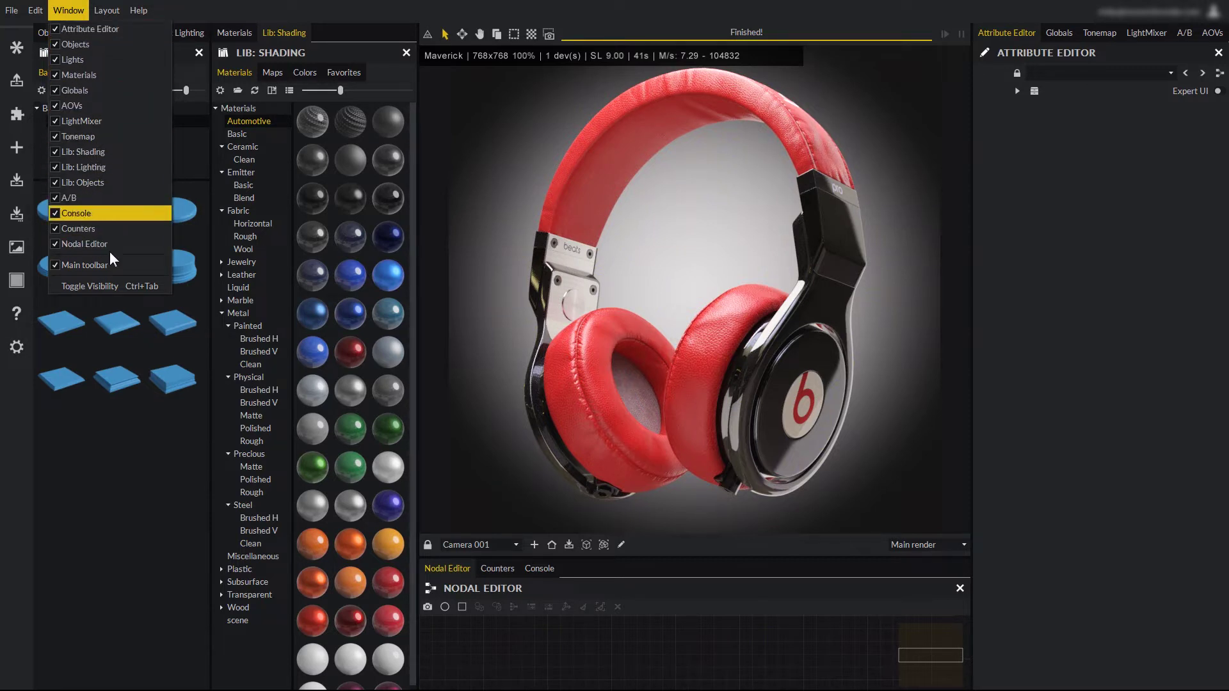
left_click(110, 419)
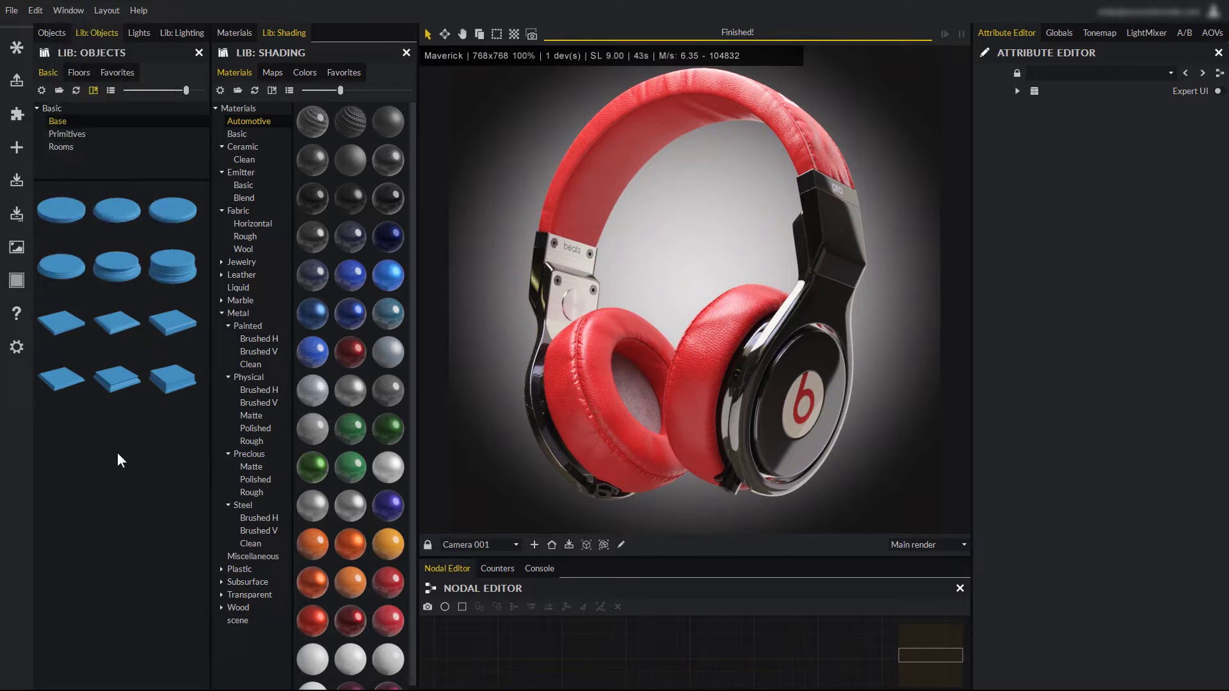
Step: Inspect Camera 001, Handset, Link_inside and Metal_brushed in the Objects outliner, then return to Lib: Objects
left_click(52, 33)
left_click(118, 129)
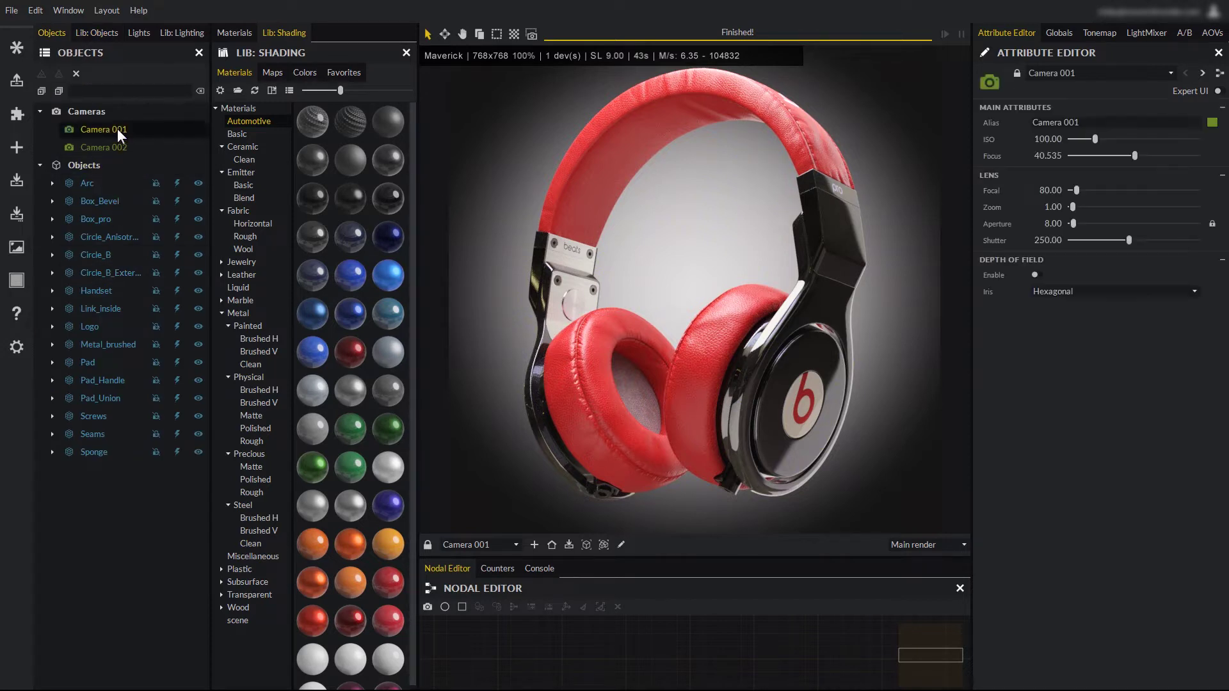
left_click(94, 289)
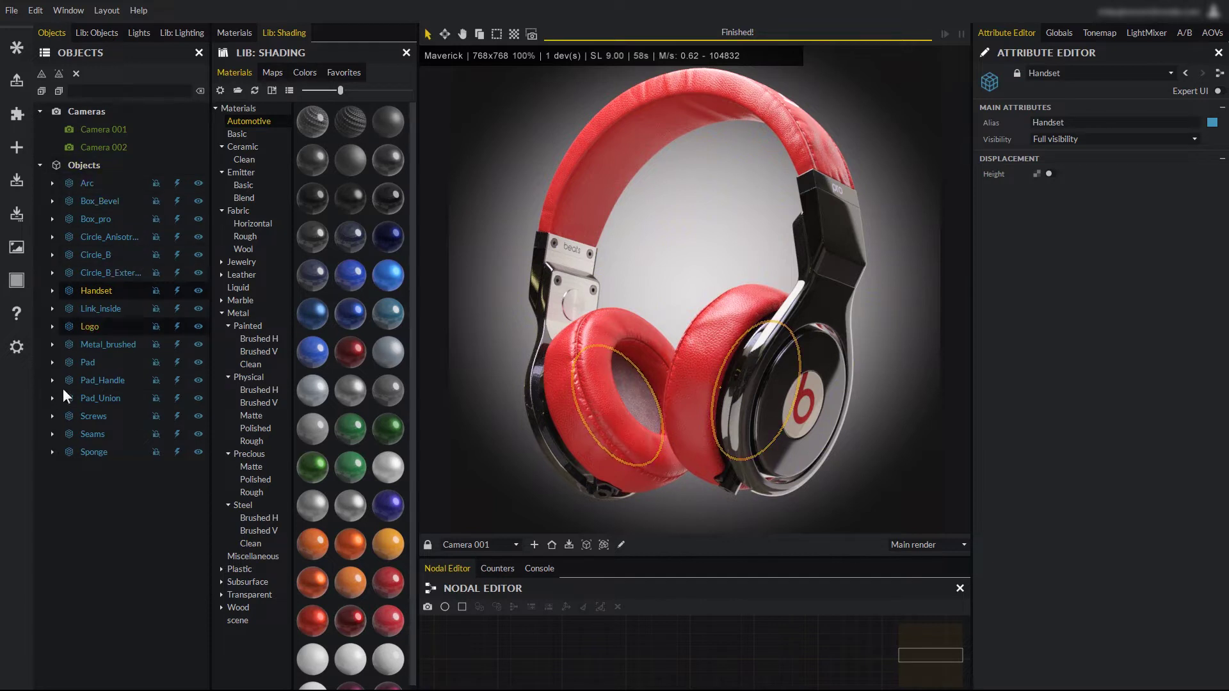
left_click(101, 312)
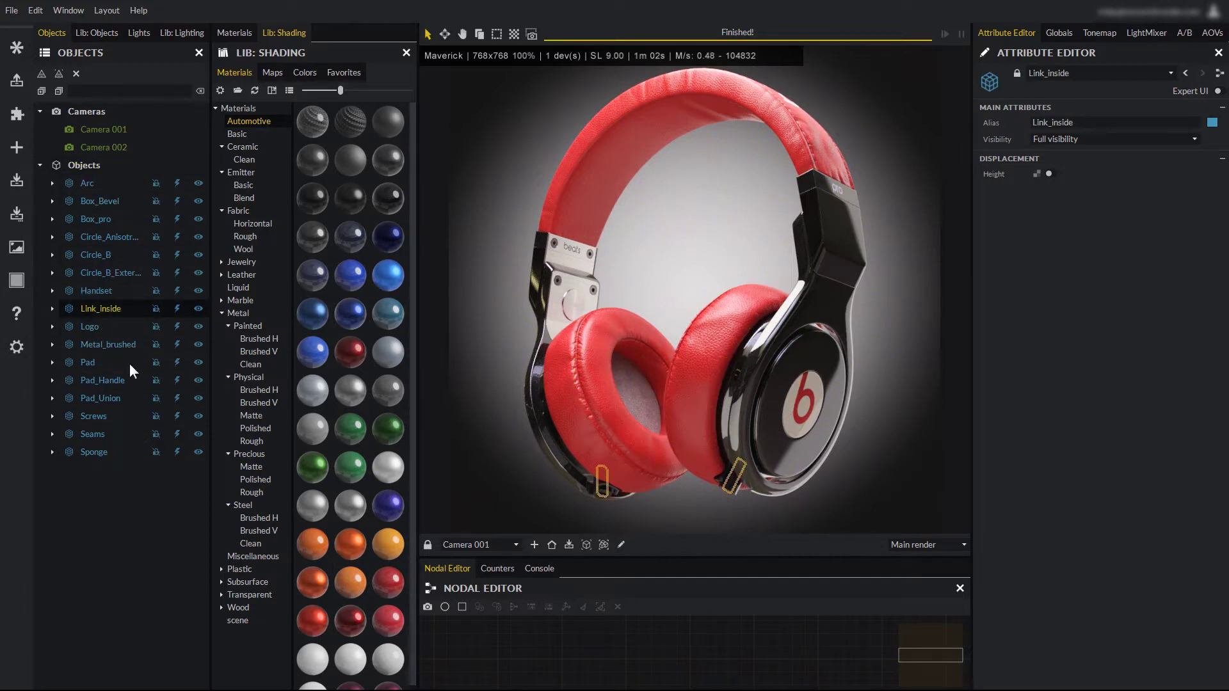
left_click(102, 346)
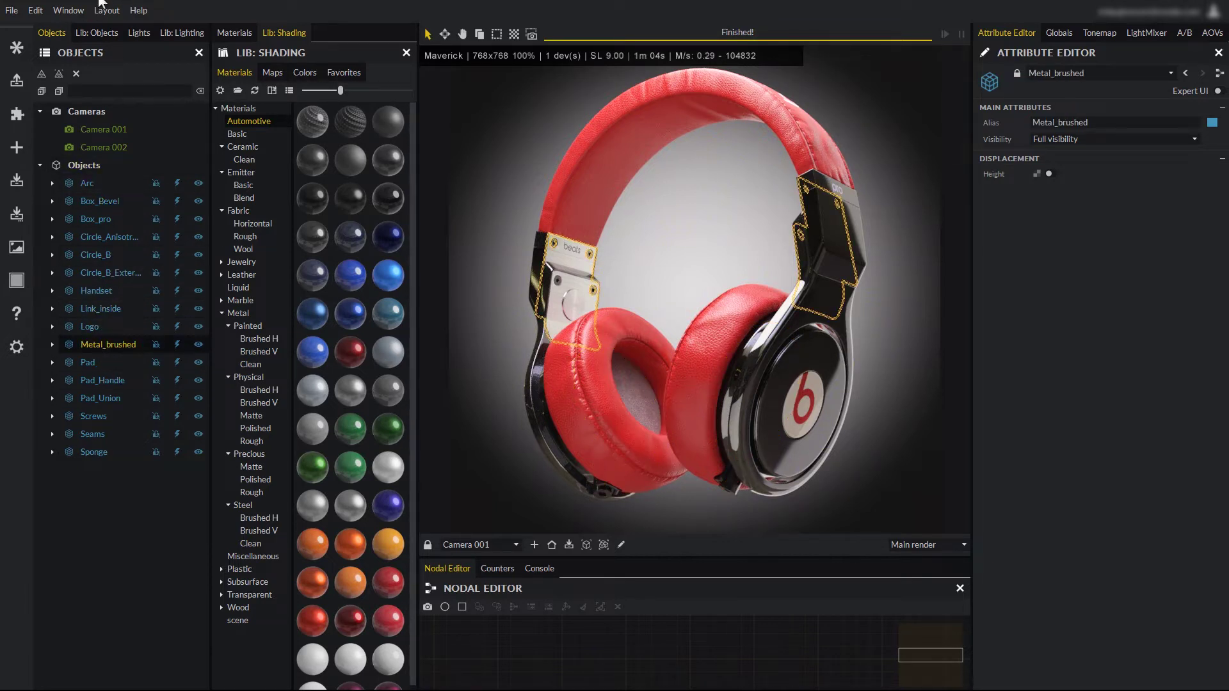
left_click(97, 33)
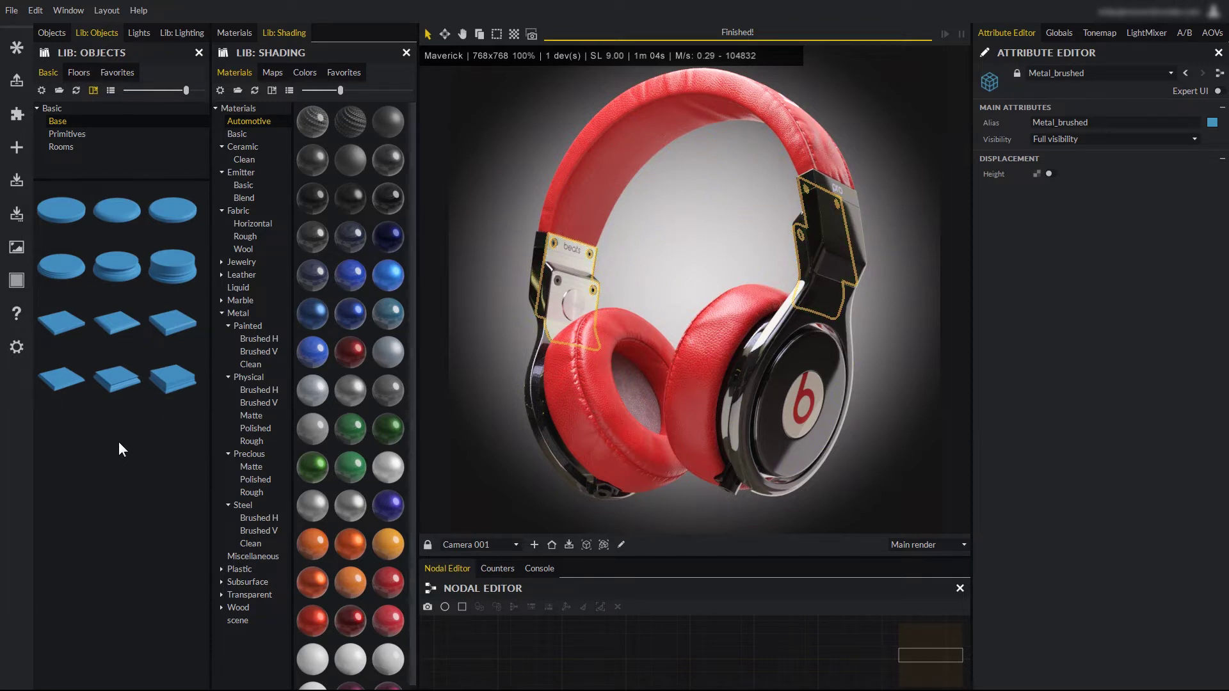
Step: Browse the Primitives and Rooms object categories, then select the Environment group under Lights
left_click(72, 135)
left_click(67, 147)
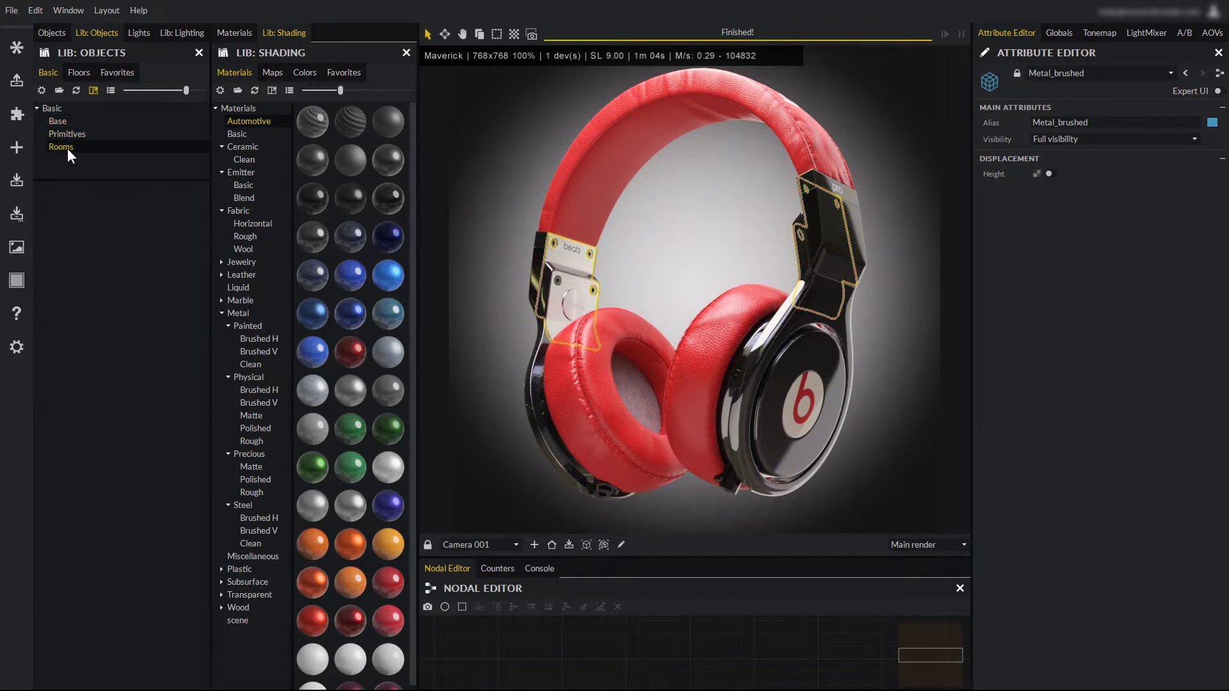
left_click(140, 33)
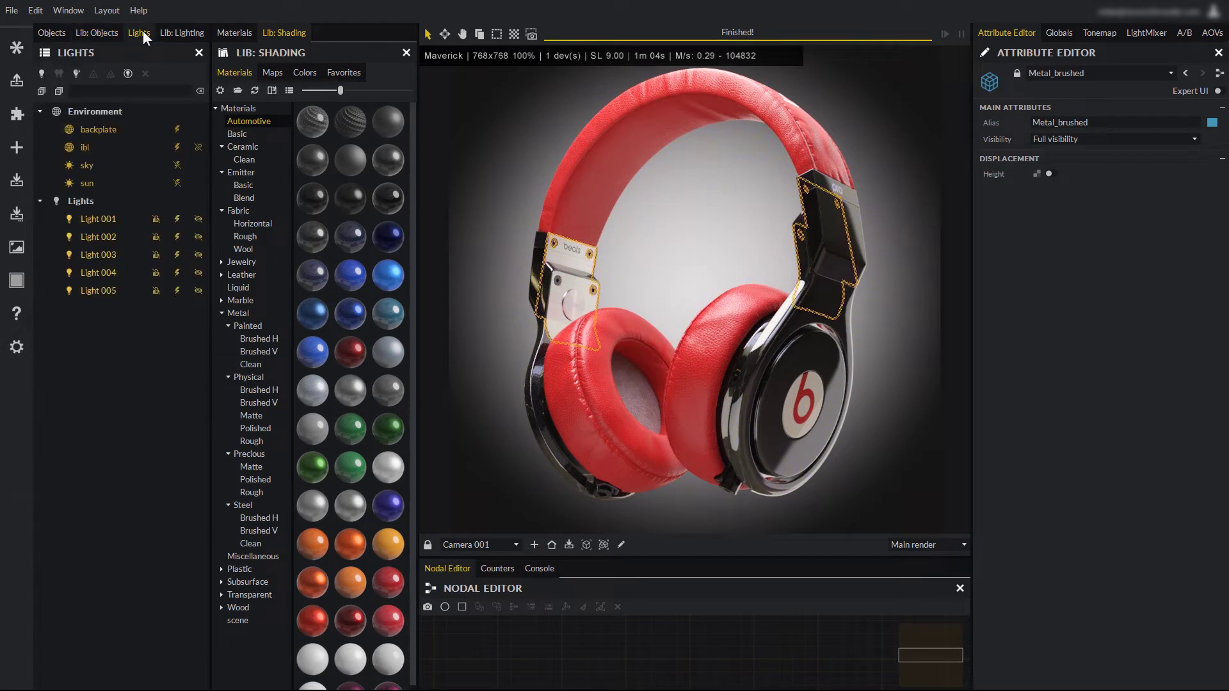
left_click(108, 112)
Step: Browse the Lib: Lighting HDR environments and Backplates, ending on the Interior HDRs
left_click(181, 34)
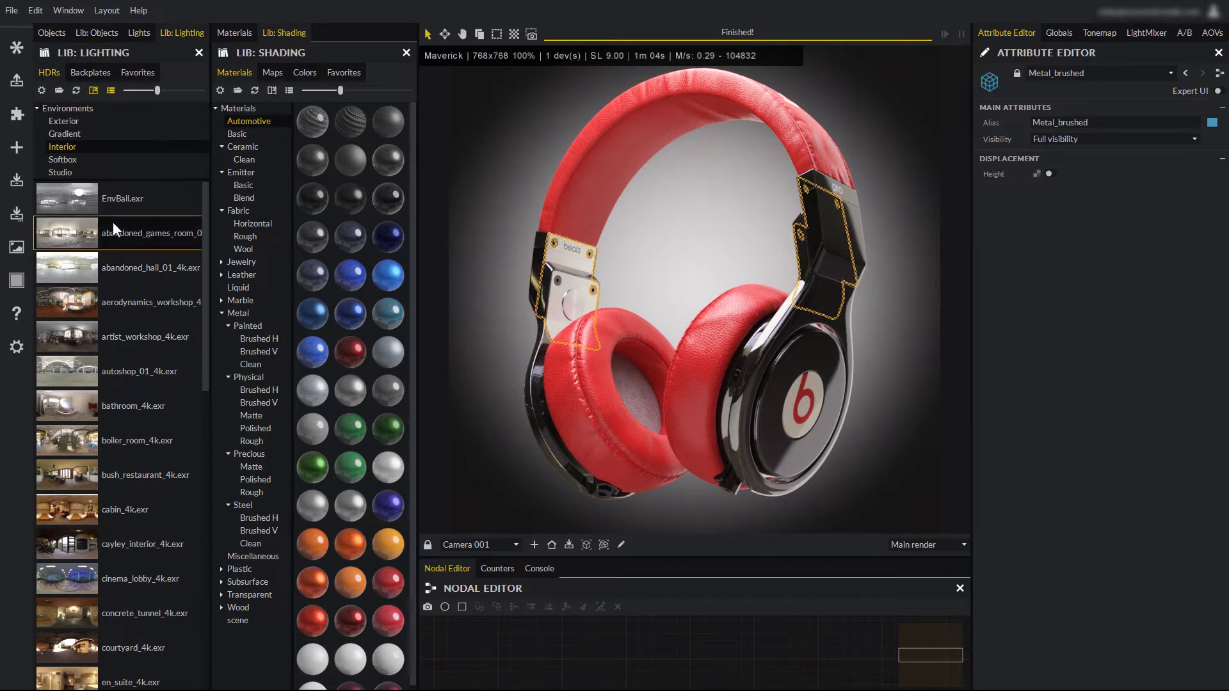
scroll(104, 202, "down", 10)
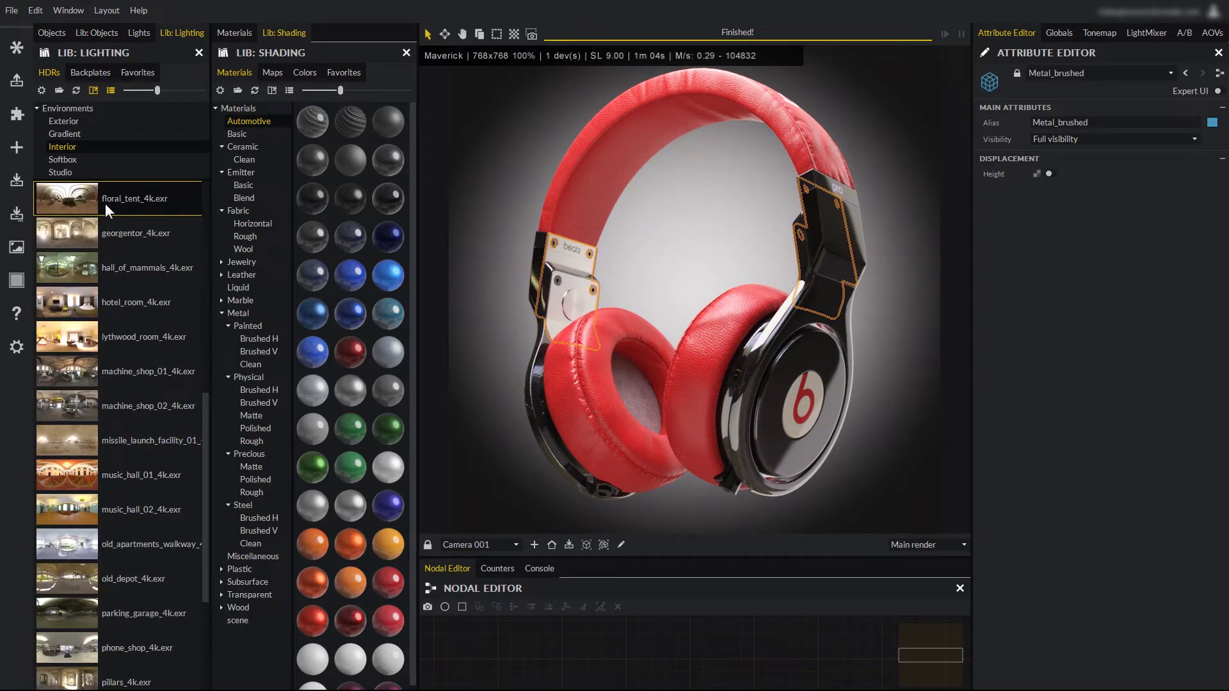
scroll(105, 202, "down", 4)
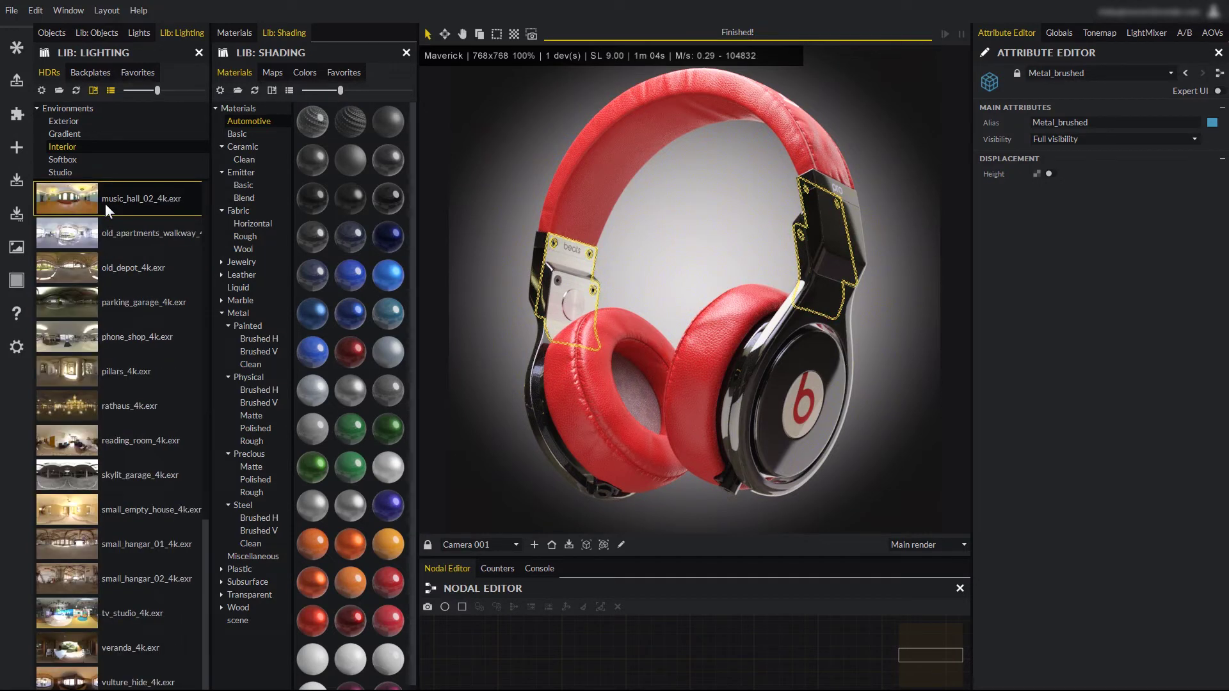
left_click(90, 71)
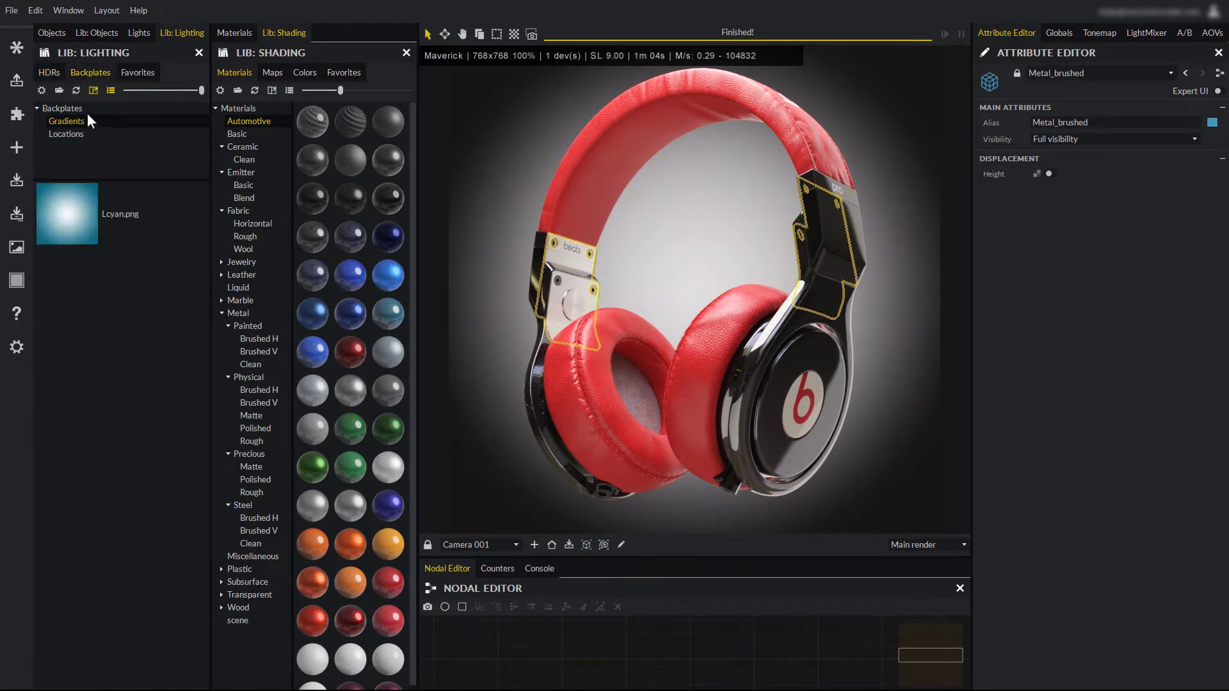
left_click(53, 74)
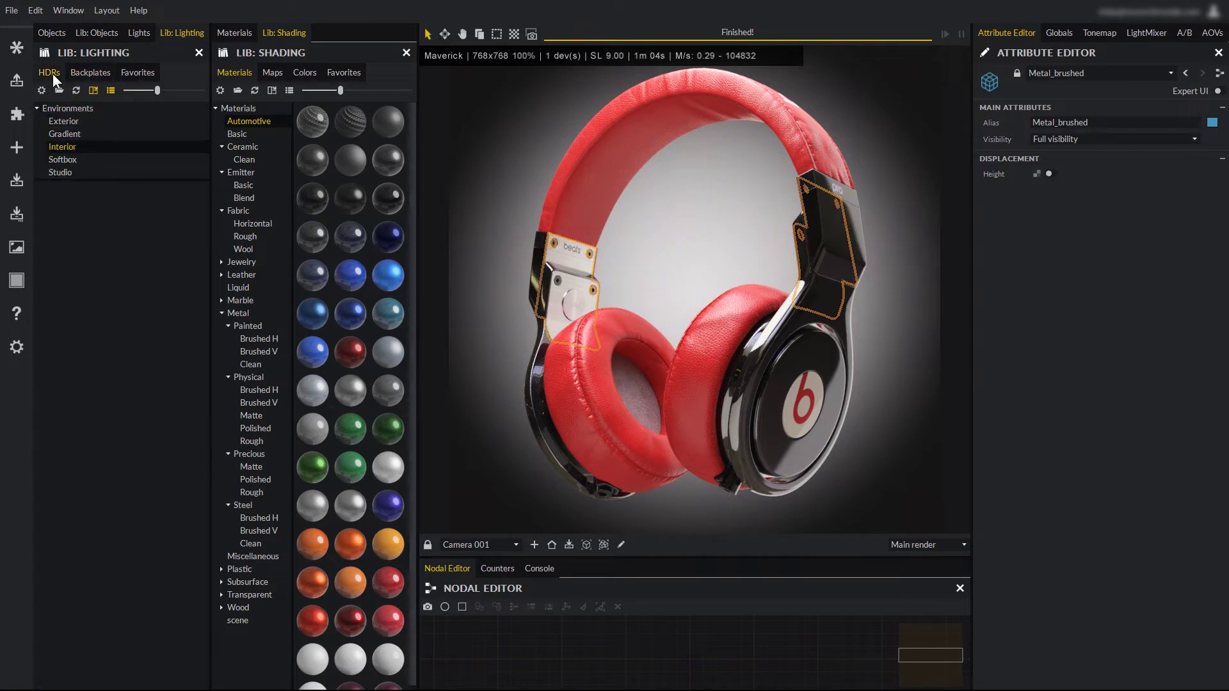
Step: Inspect the Black Polish material and bump 002 normal map, then show the Lib: Shading presets
left_click(233, 32)
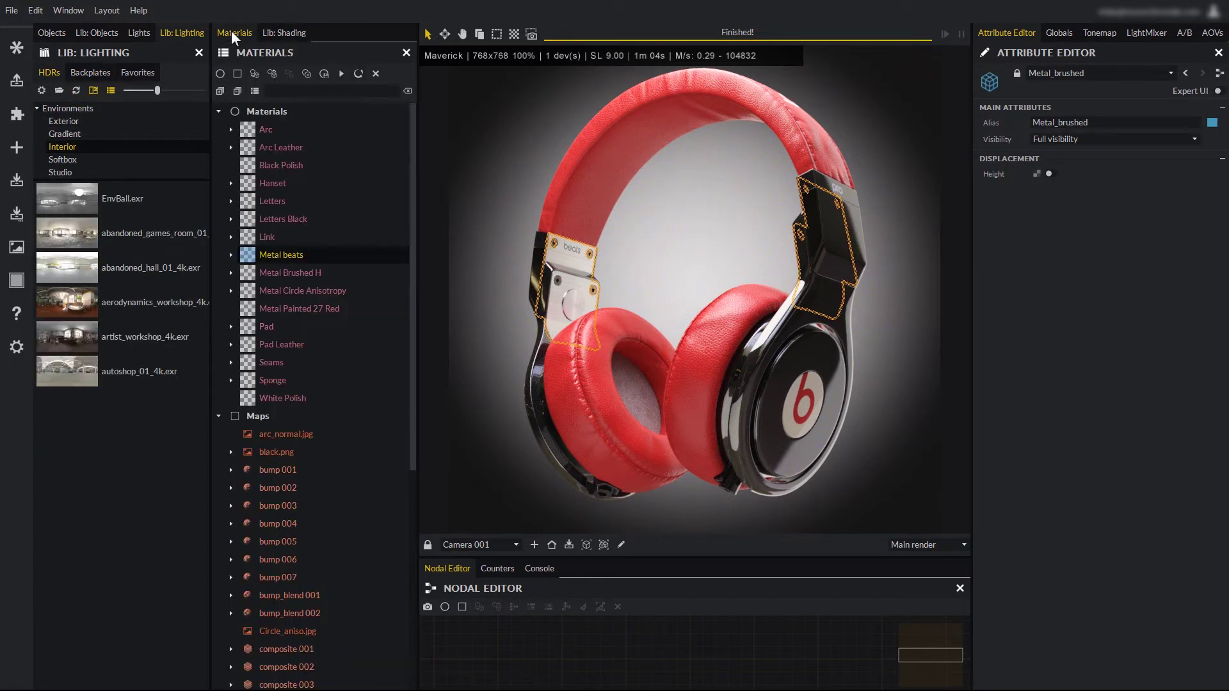
left_click(285, 165)
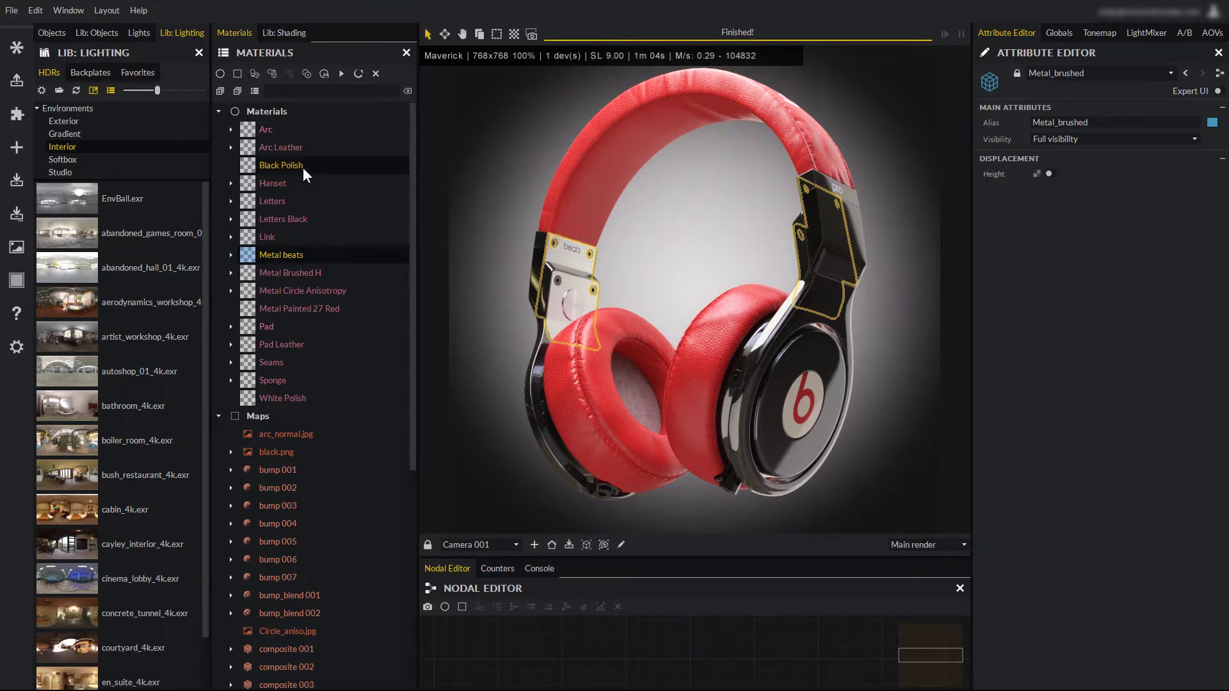
left_click(304, 288)
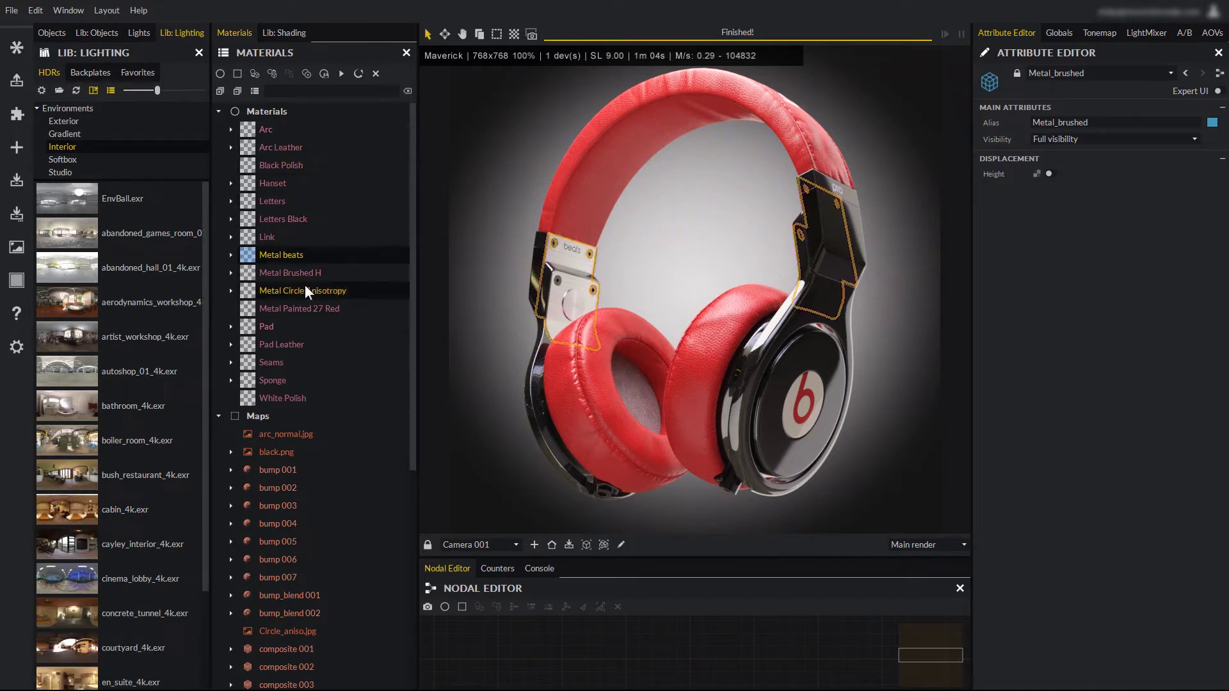
left_click(285, 490)
scroll(311, 477, "down", 8)
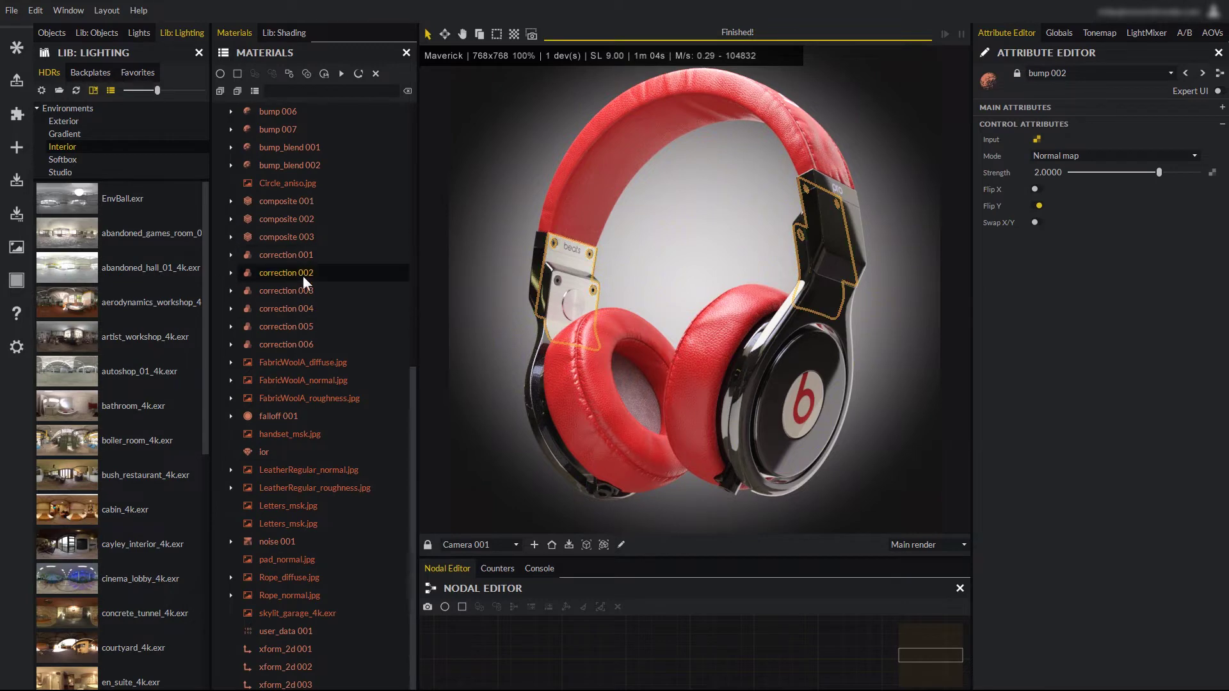
scroll(302, 280, "up", 10)
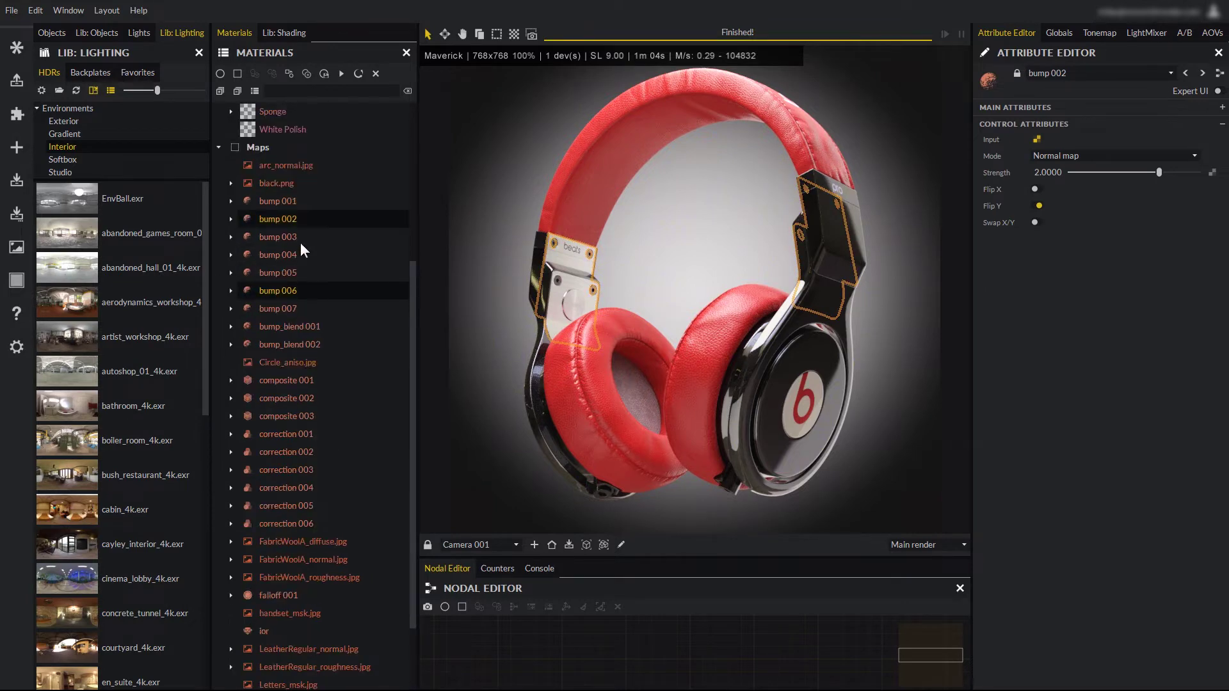
left_click(282, 33)
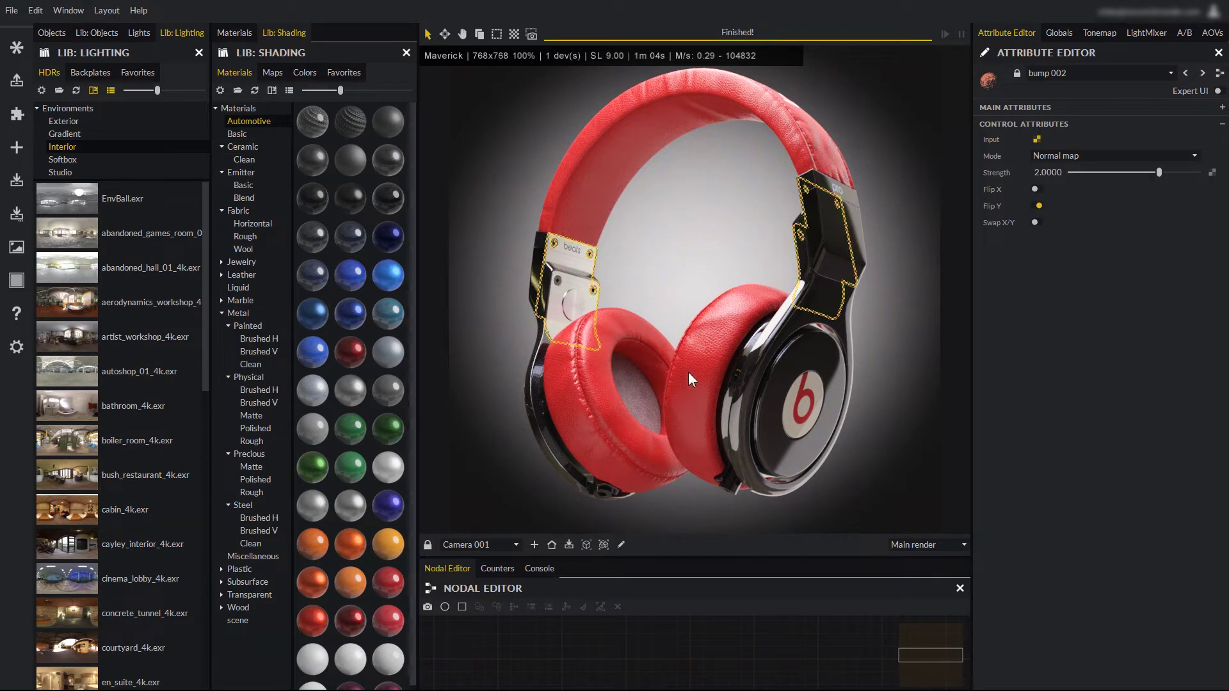
Step: Enlarge the bottom panel for a 568x568 render, check Counters and Console, then return to Nodal Editor
left_click_drag(663, 554, 661, 430)
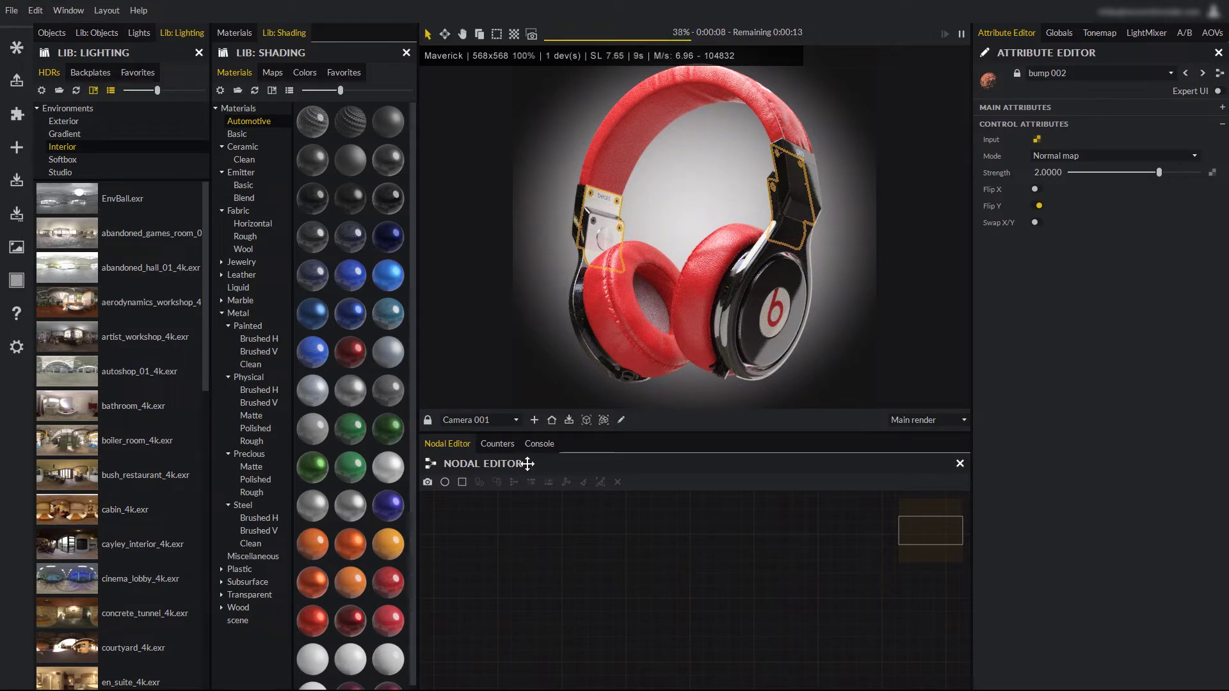
left_click(499, 445)
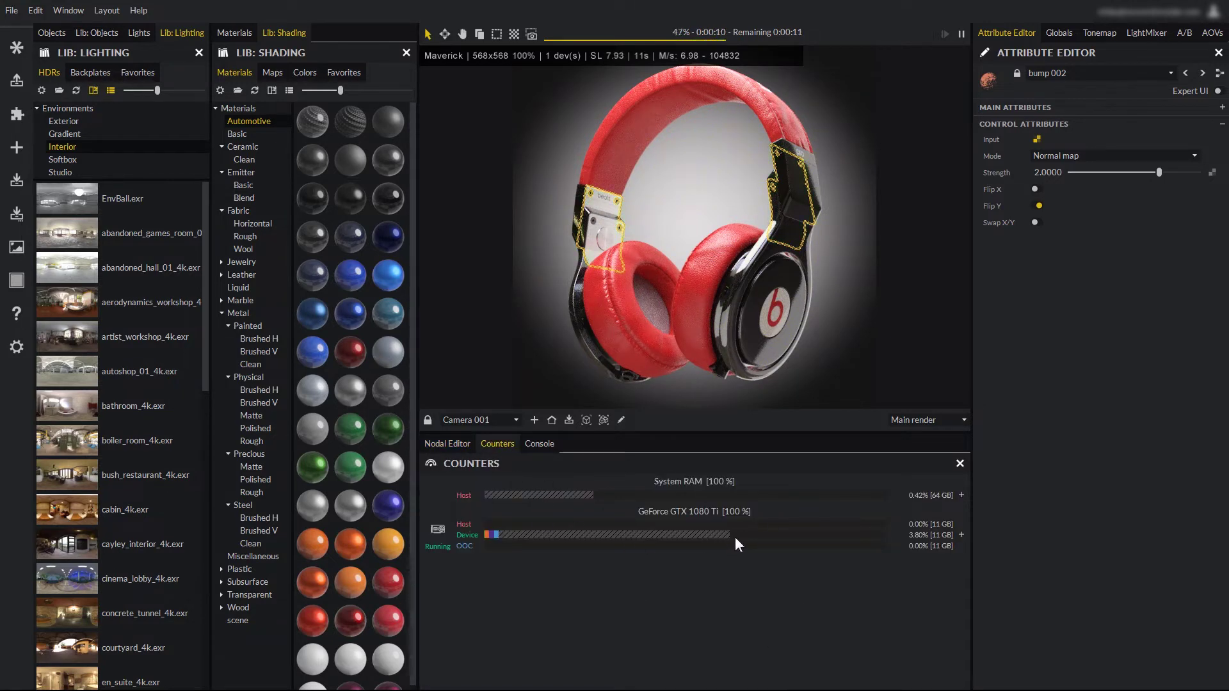
mouse_move(735, 536)
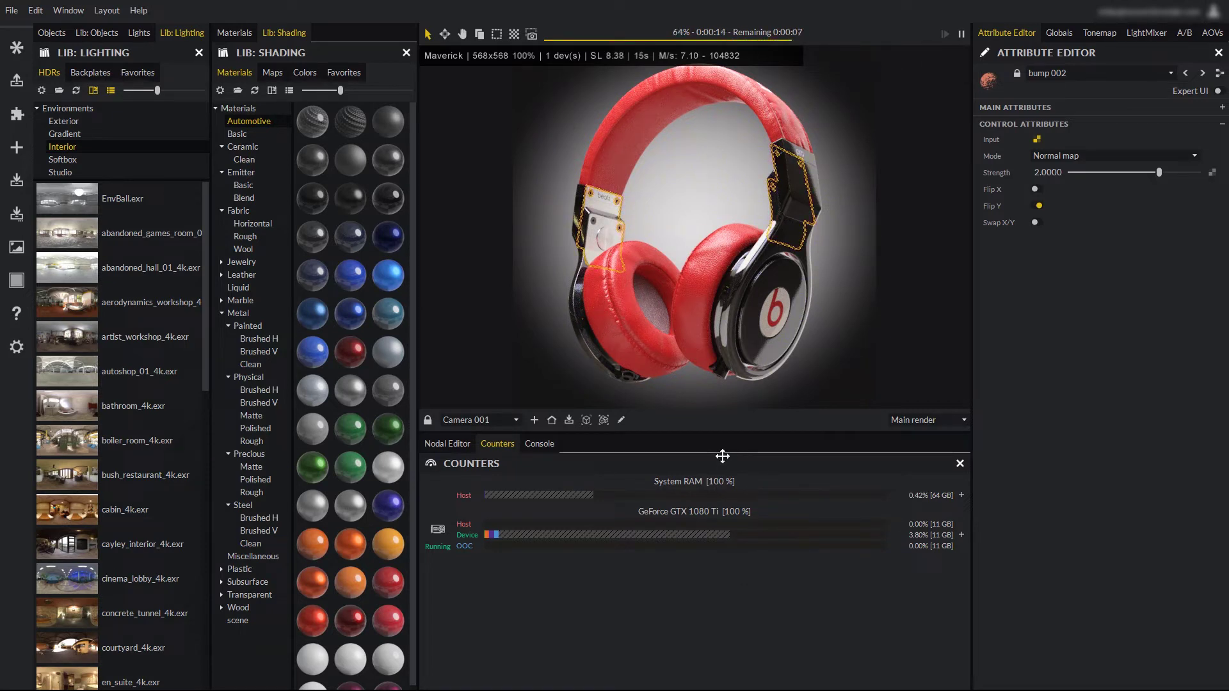
left_click(540, 443)
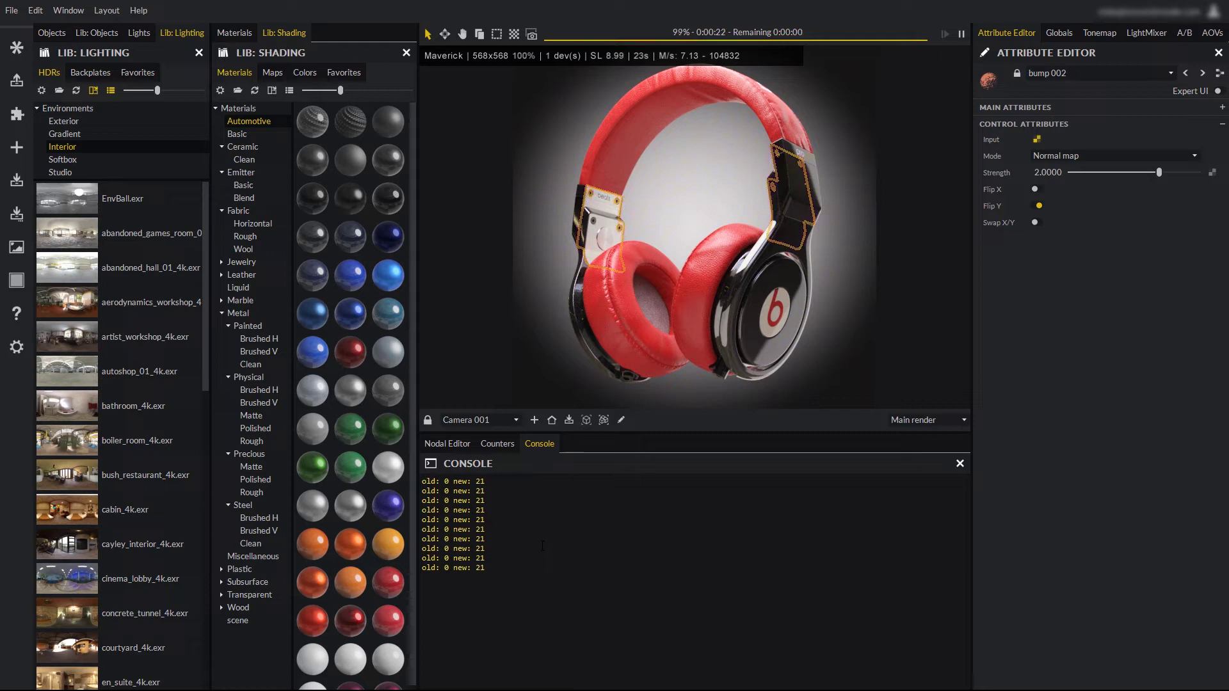
left_click(447, 443)
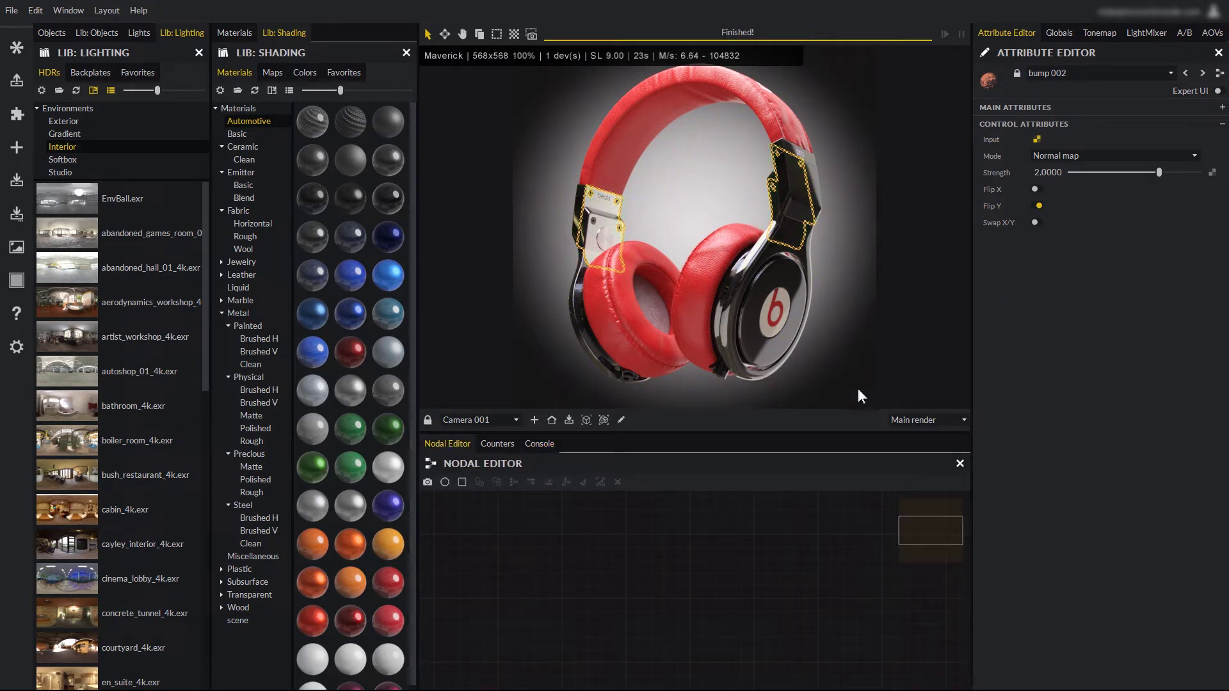
Step: Enlarge the render view to 832x832 and inspect the headband's Arc material and Circle_B_Exterior
left_click_drag(831, 433, 826, 600)
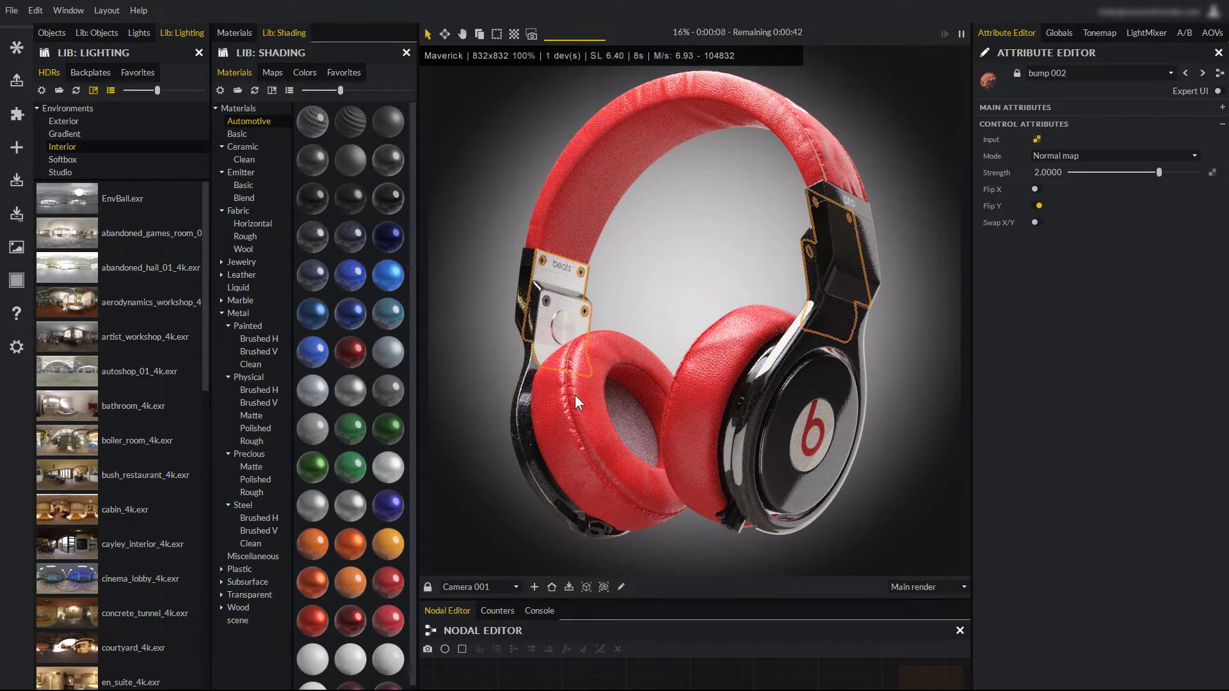
left_click(599, 167)
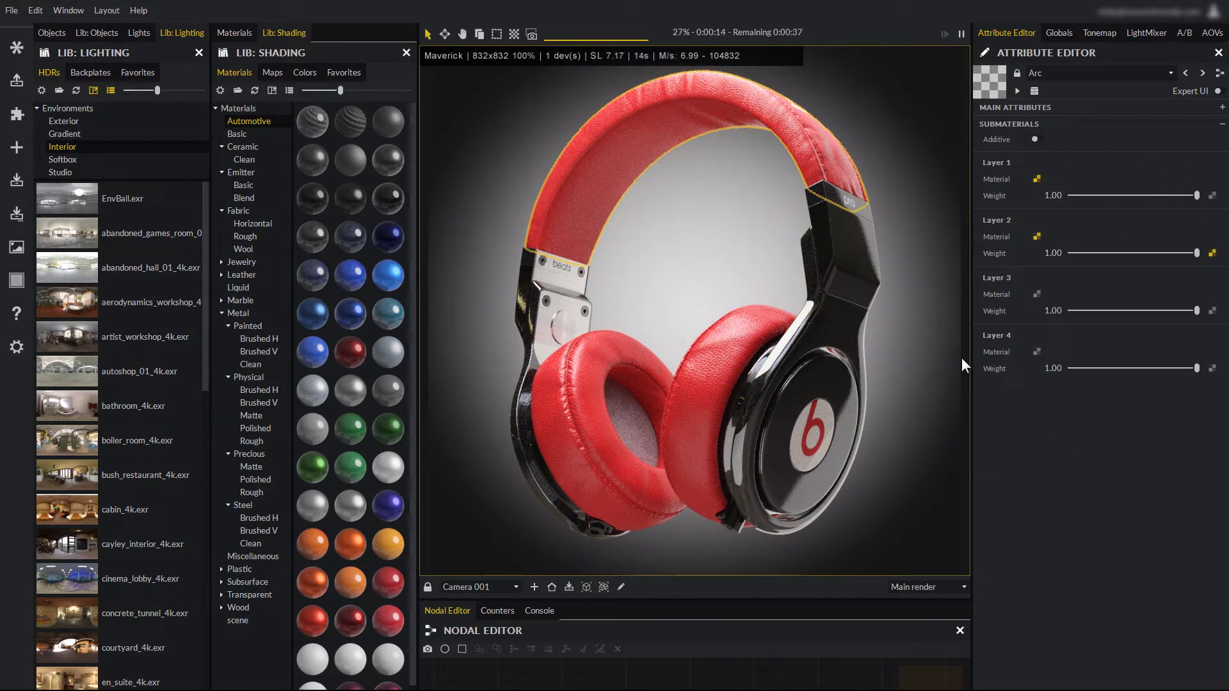
left_click(58, 32)
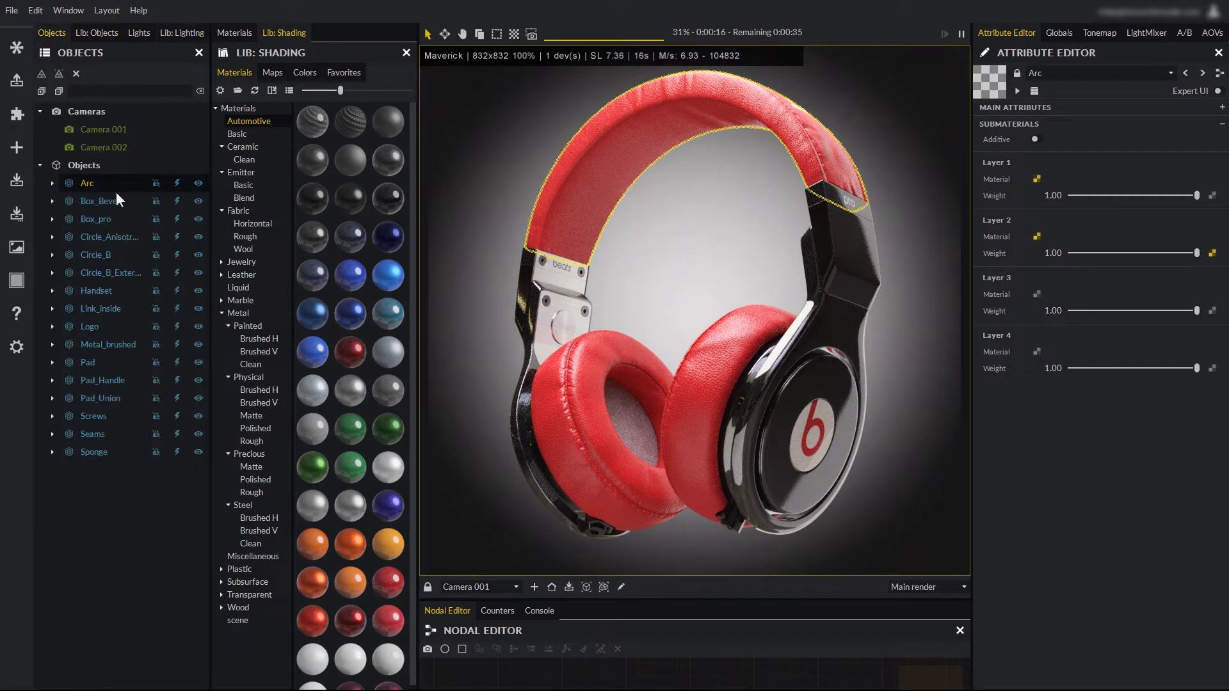
left_click(105, 273)
left_click(96, 344, "ctrl")
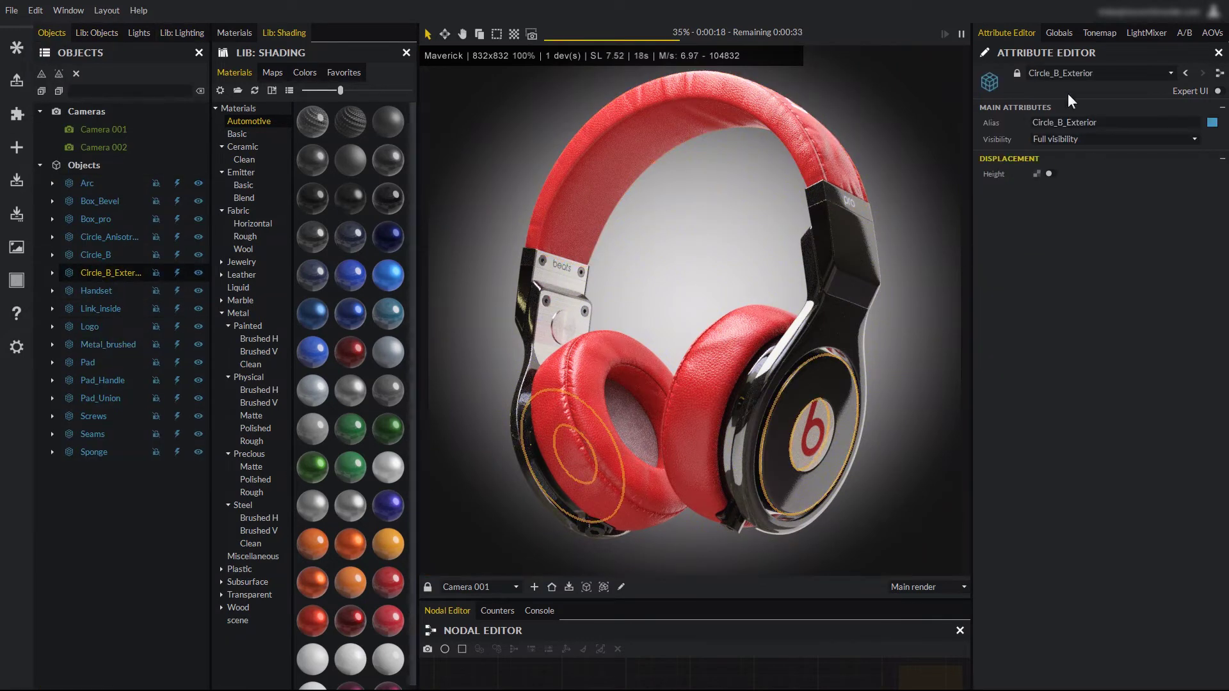
Step: Inspect Camera 001's lens settings, then Light 003's emission and spotlight settings
left_click(104, 129)
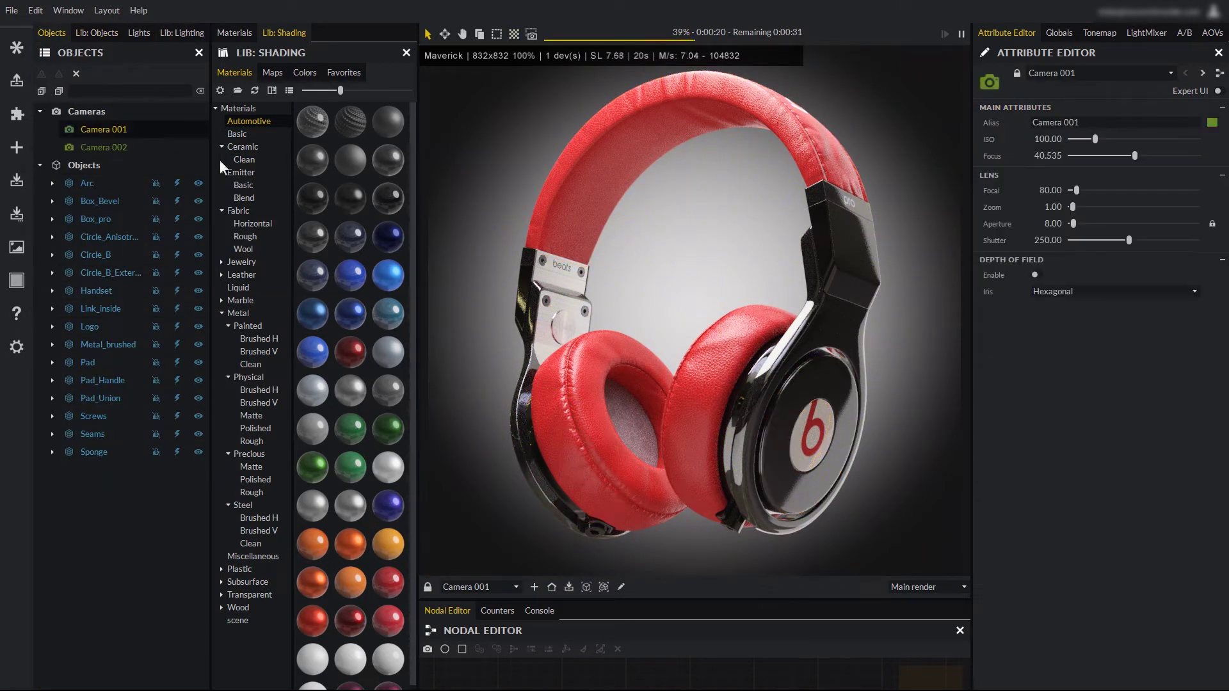
left_click(144, 33)
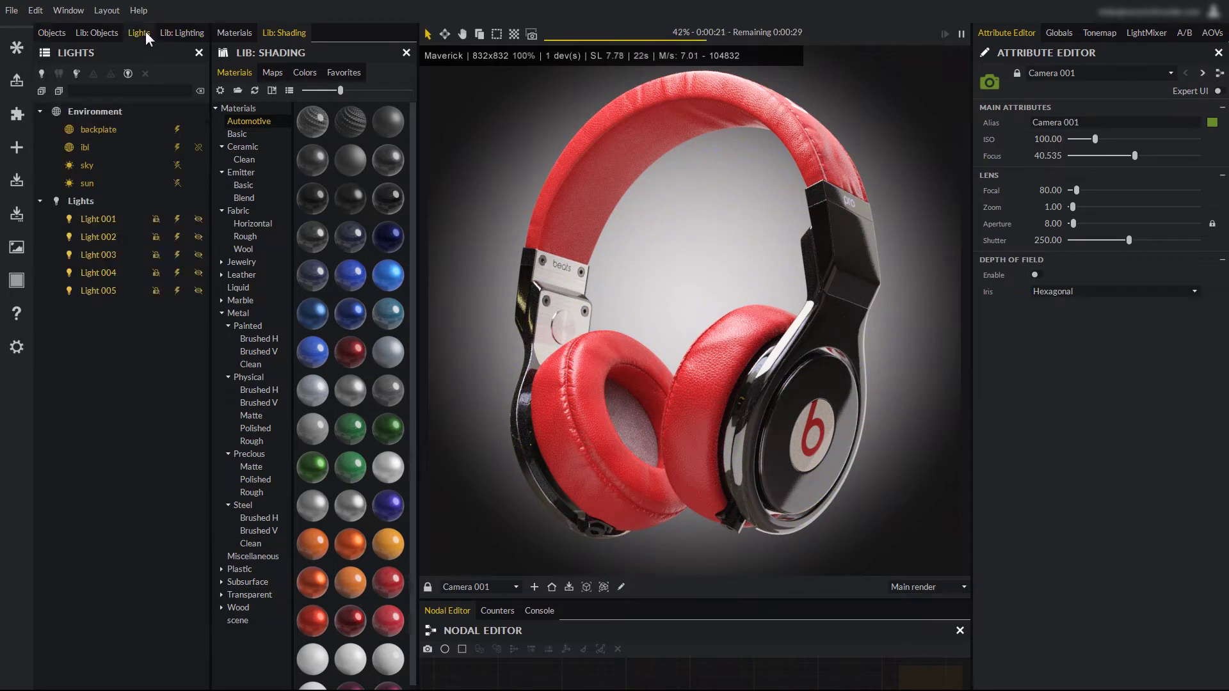
left_click(102, 255)
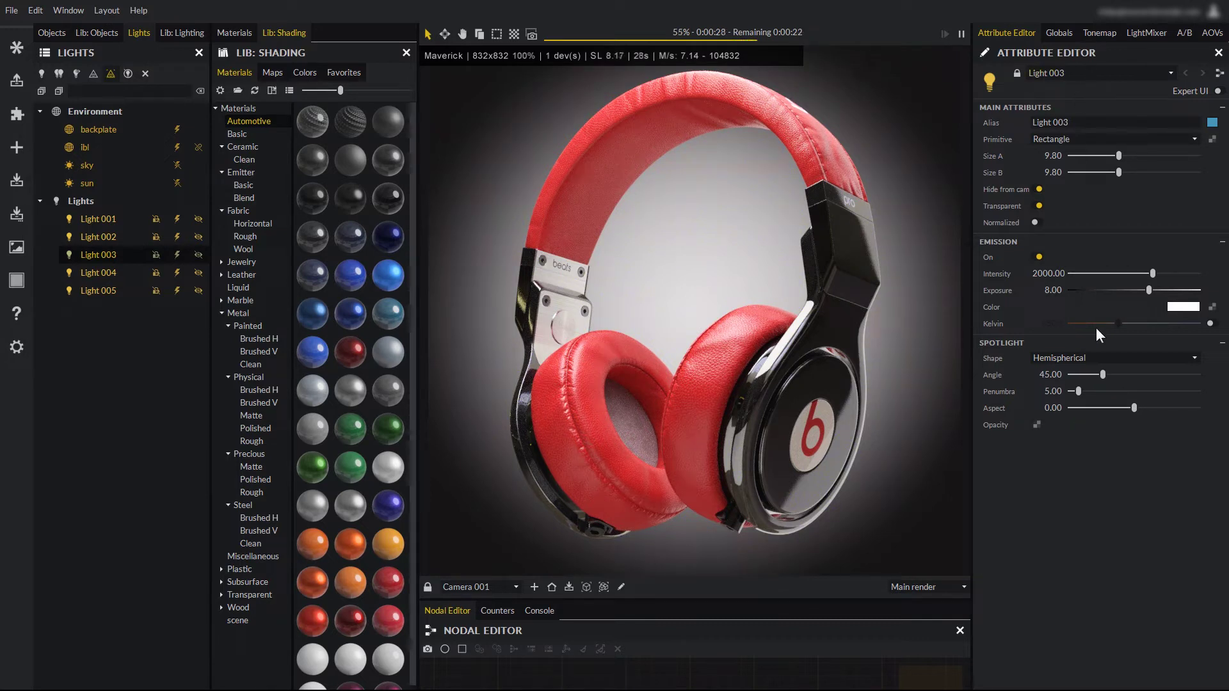
Step: Review the Globals and Tonemap settings including Denoise, then the LightMixer's environment, sun and channel powers
left_click(1058, 32)
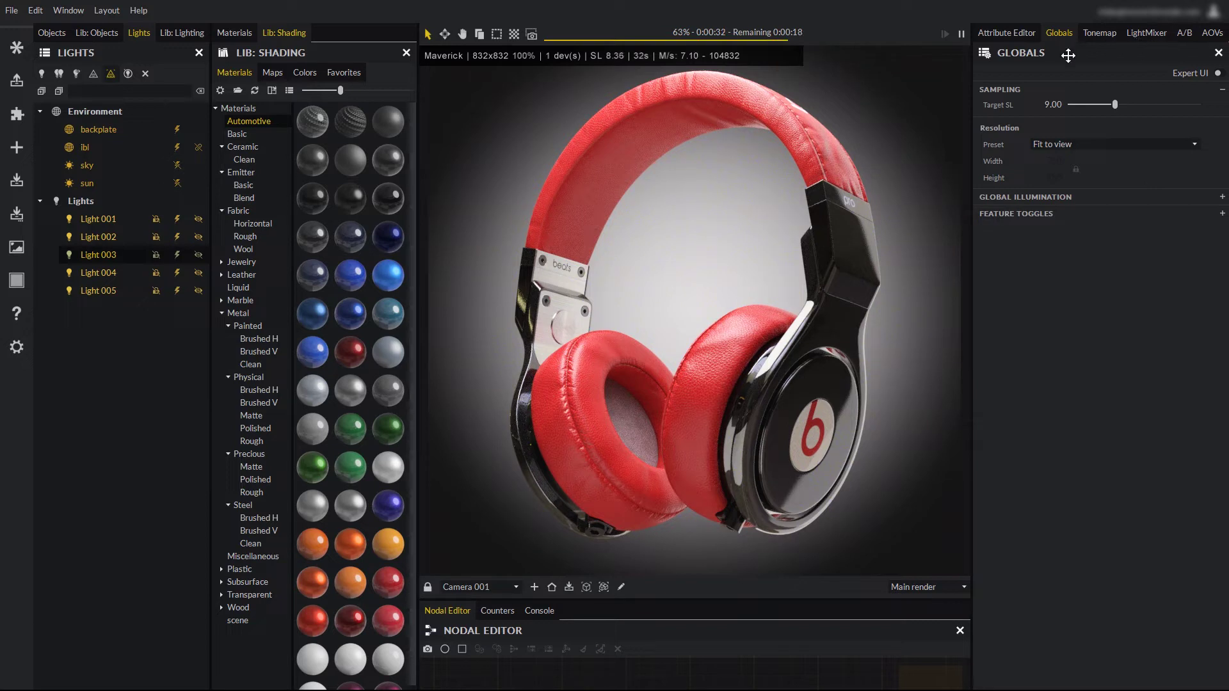
left_click(1100, 35)
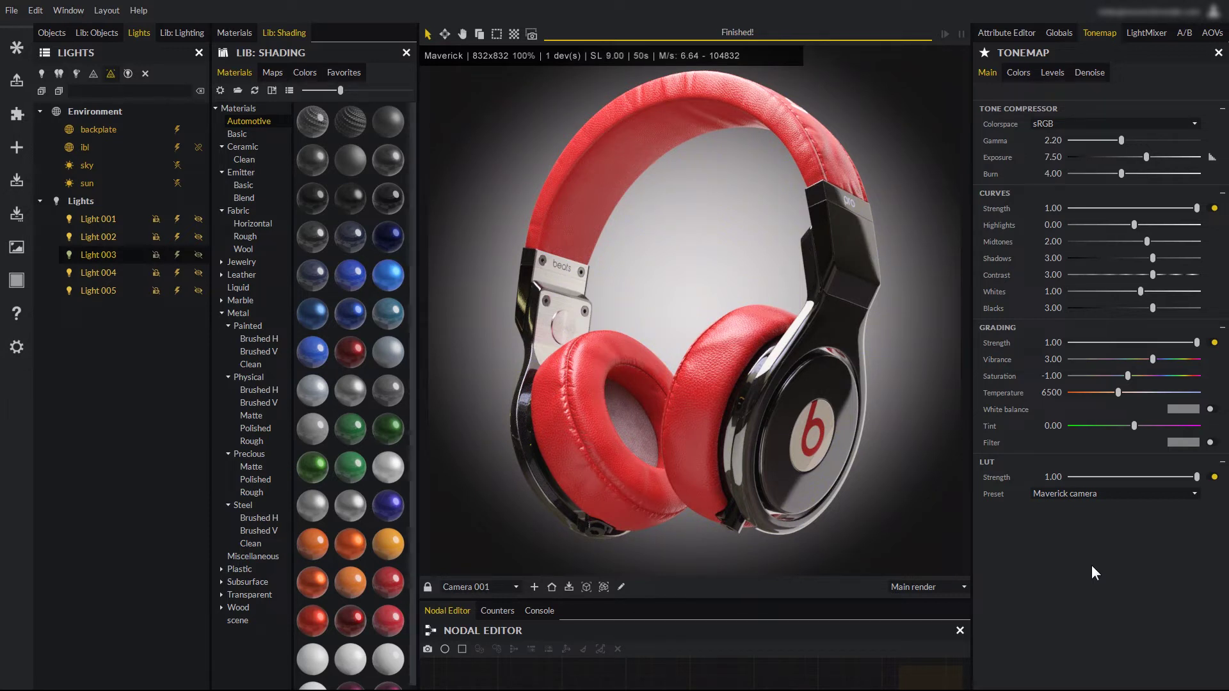
left_click(1088, 72)
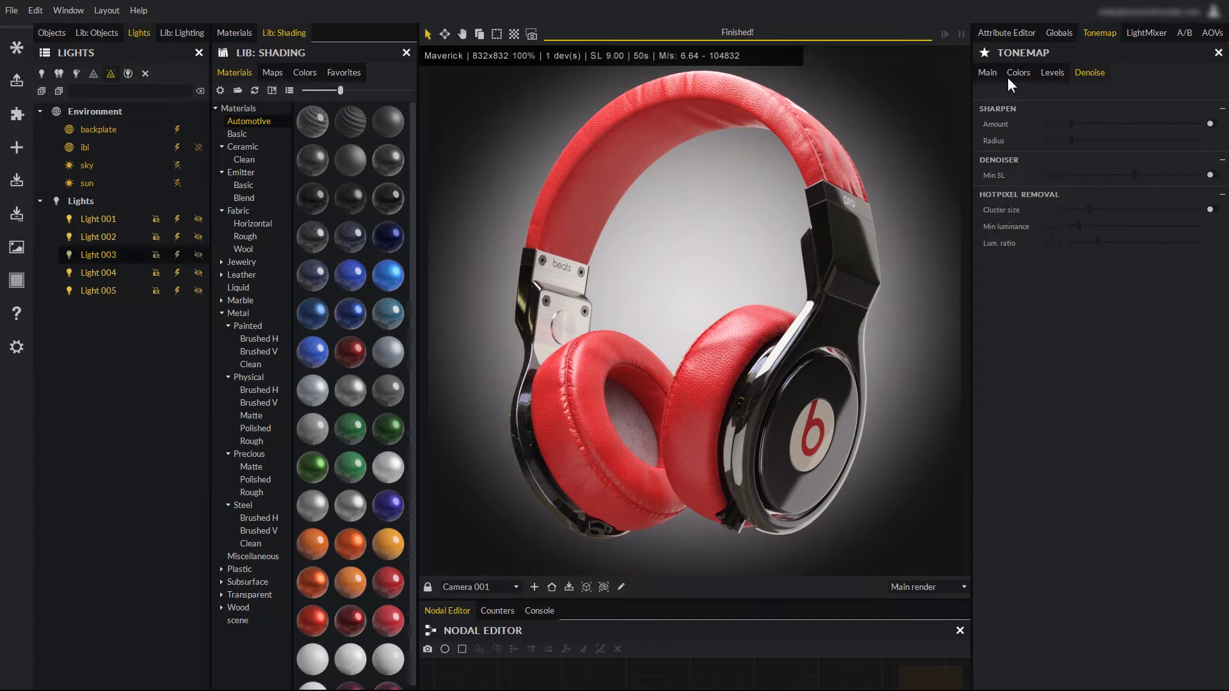
left_click(988, 72)
left_click(1151, 32)
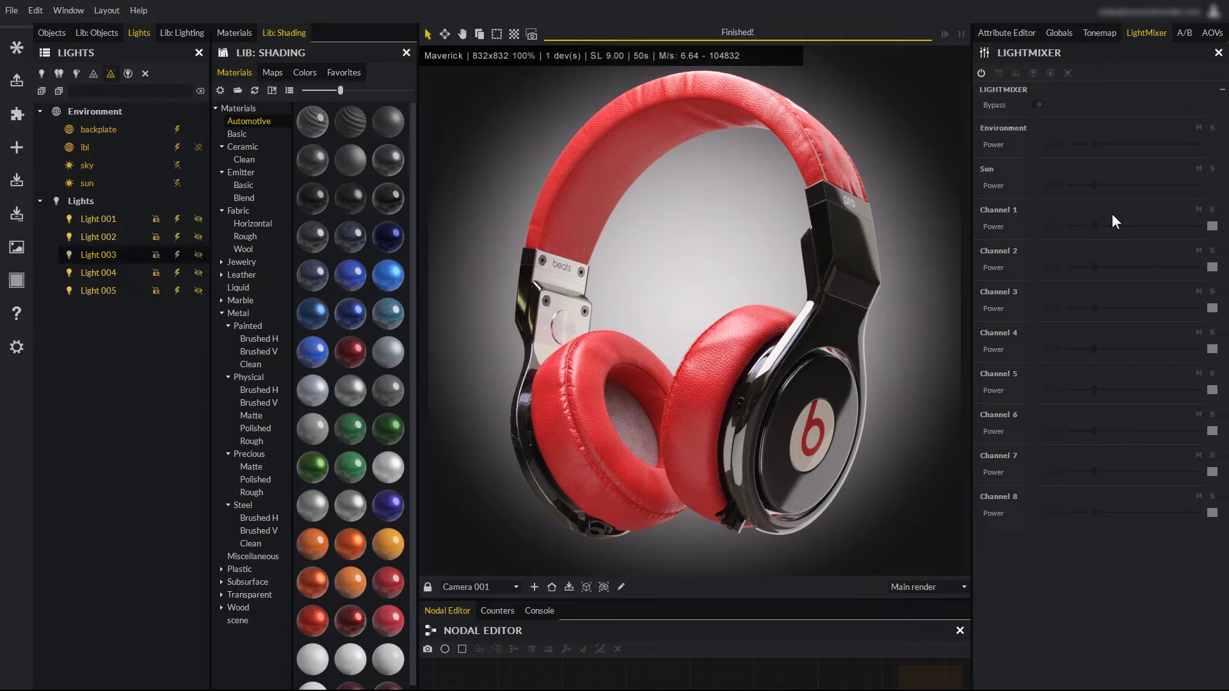
Step: Preview the A/B comparison and AOV passes, then bring back Light 003's attributes
left_click(1184, 32)
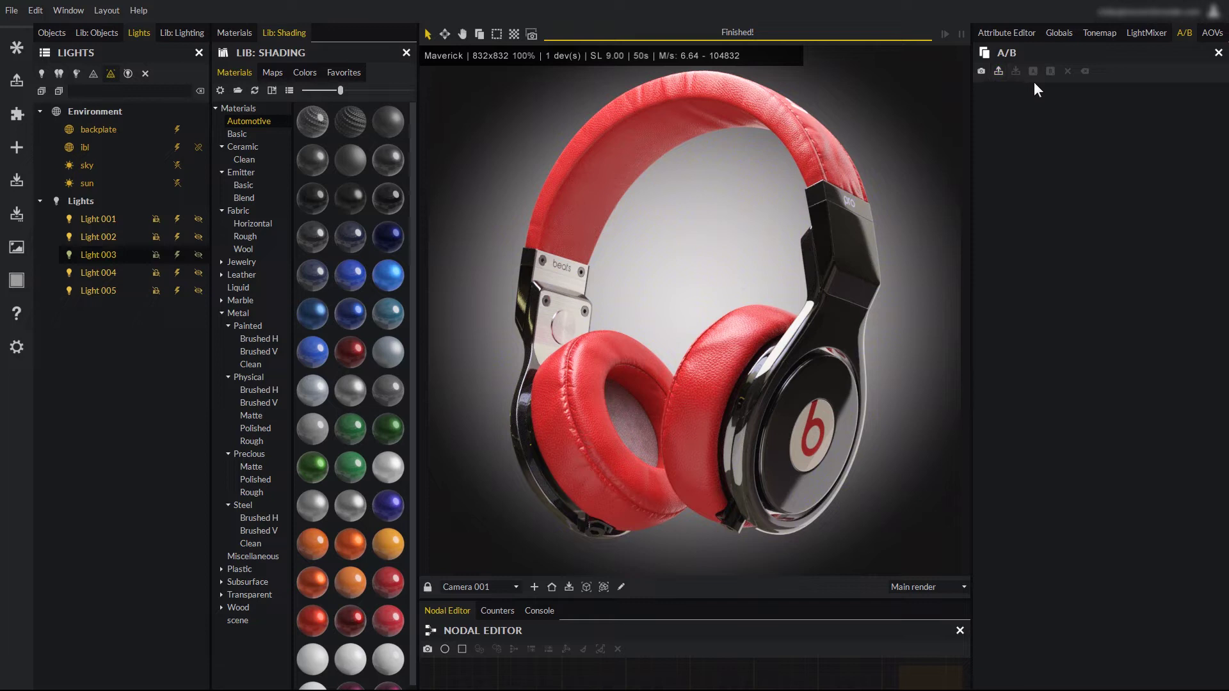
left_click(1211, 33)
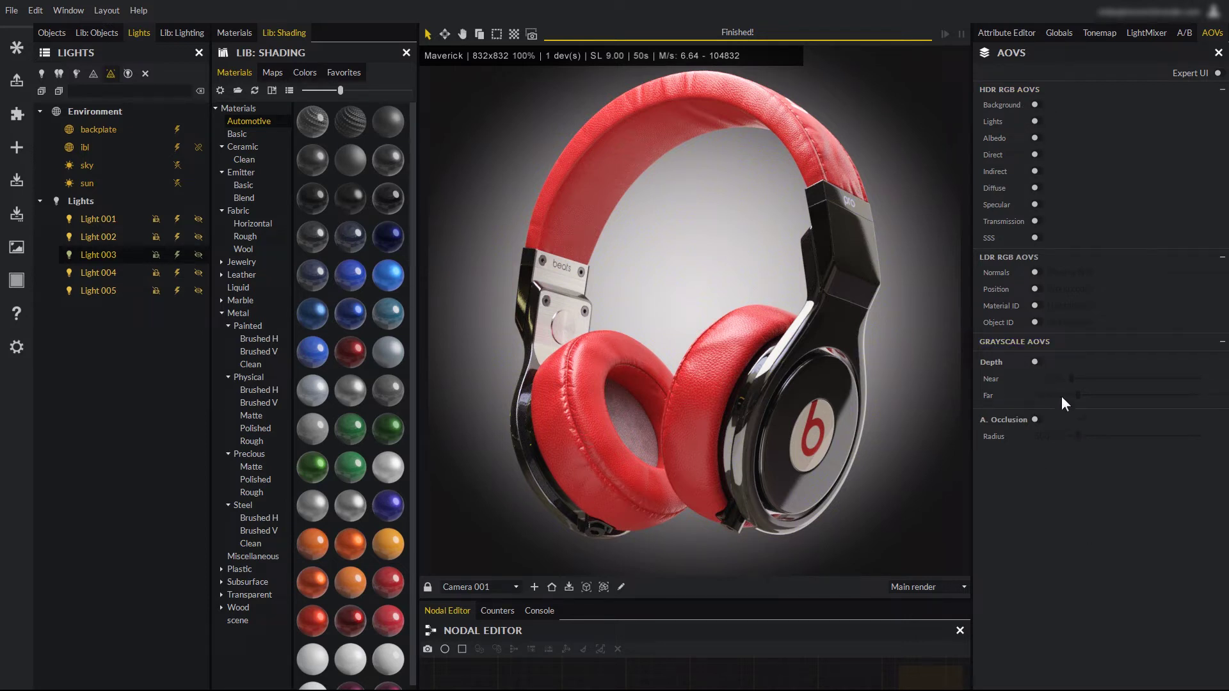
left_click(1005, 33)
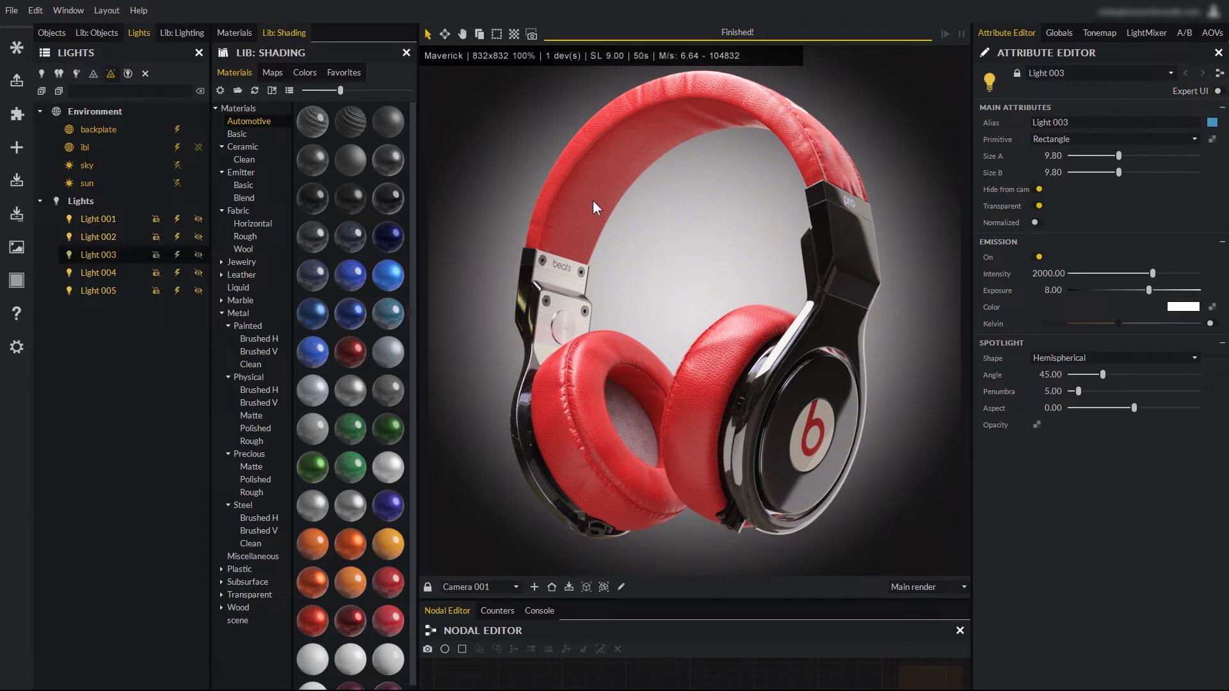
Step: Redock the objects list beside the shading library, materials on the right, attribute editor at the bottom
left_click(50, 33)
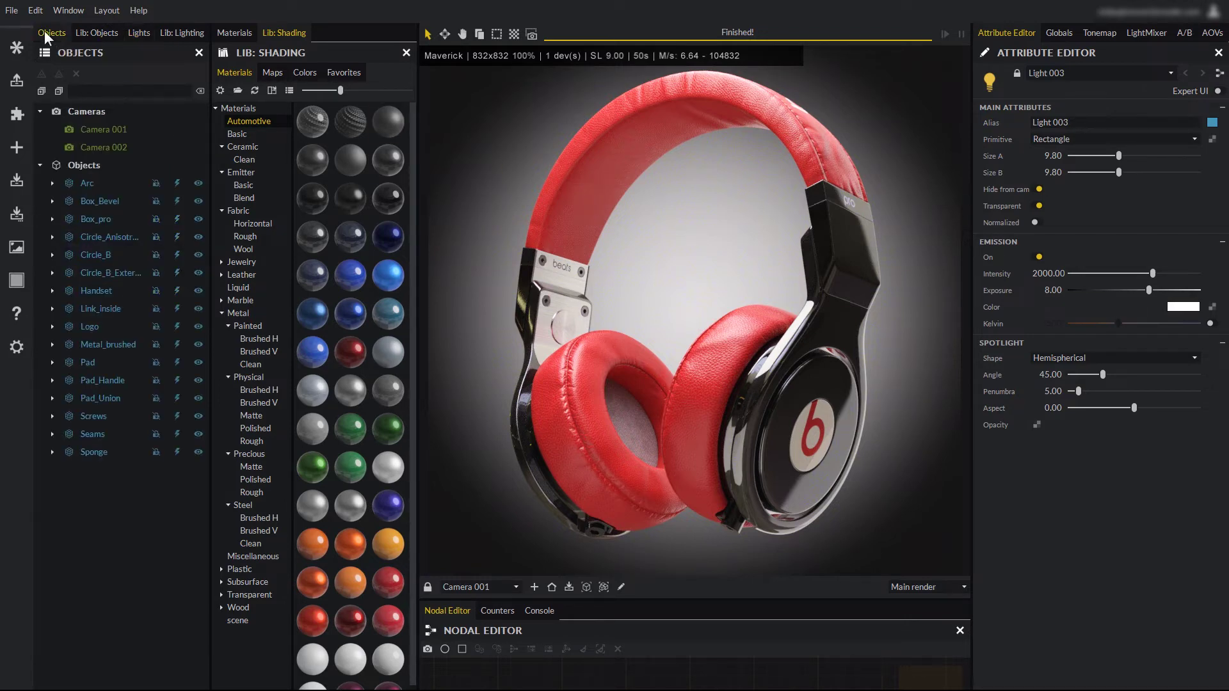
mouse_move(99, 55)
left_mouse_down()
mouse_move(373, 126)
mouse_move(297, 145)
mouse_move(332, 145)
left_mouse_up()
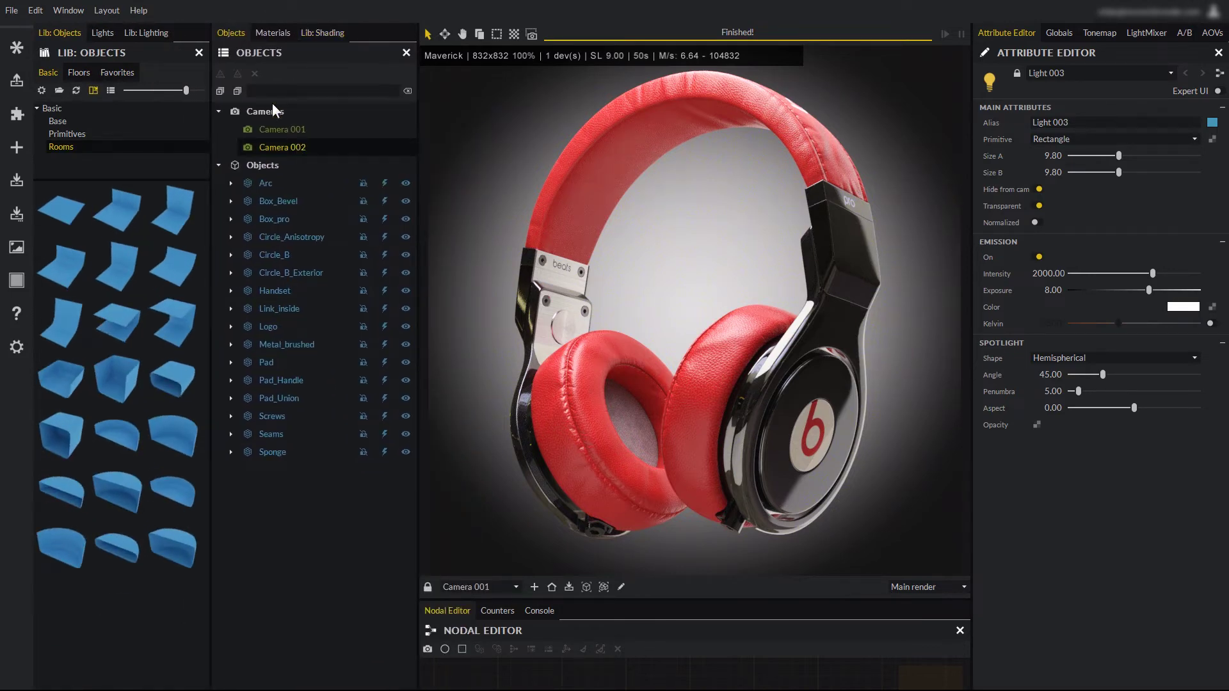
left_click(271, 33)
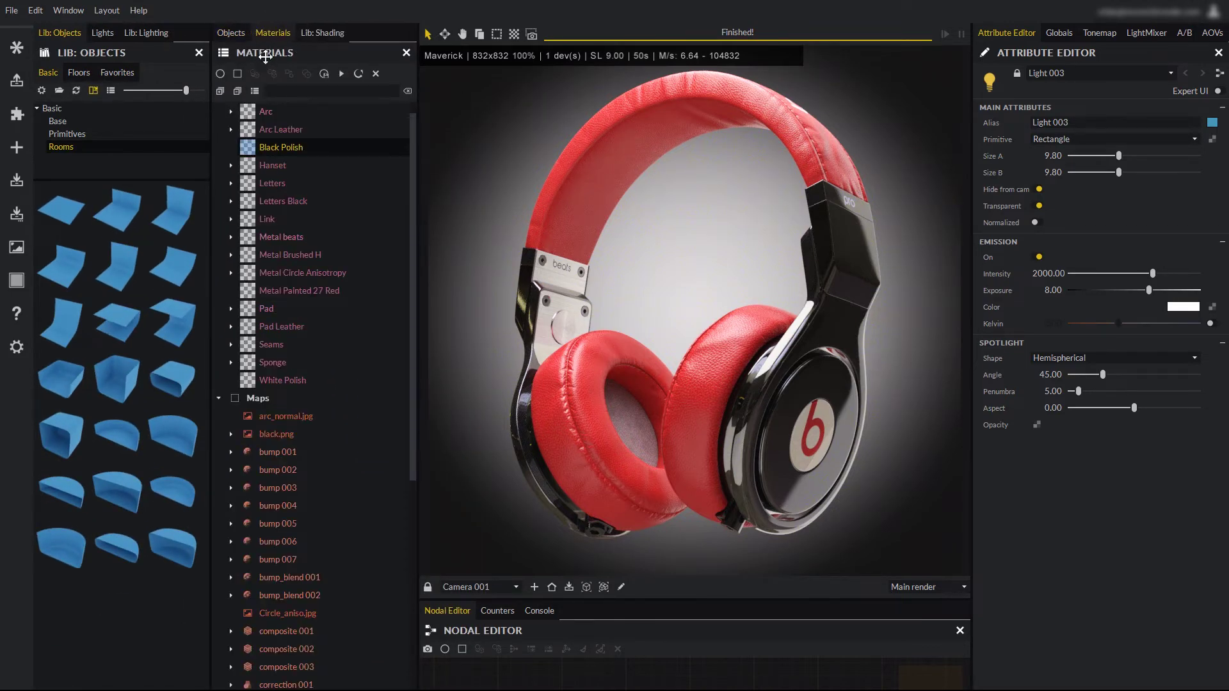
left_click_drag(791, 136, 1074, 168)
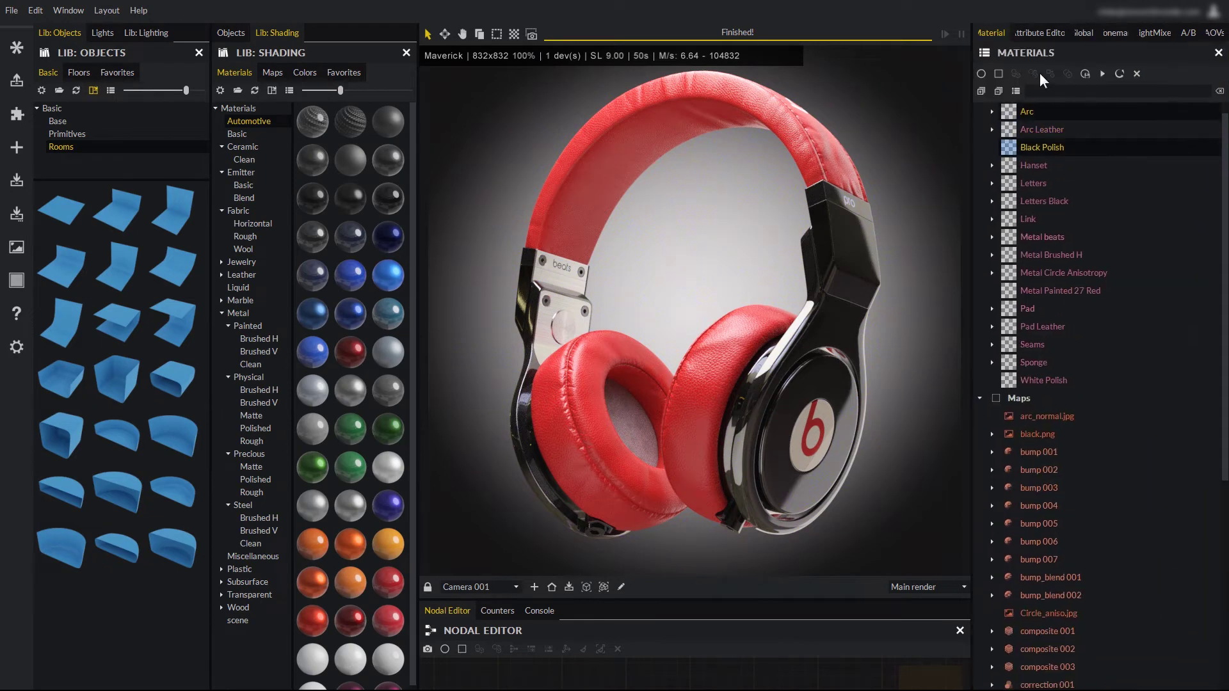
left_click_drag(1039, 35, 697, 601)
left_click_drag(705, 429, 705, 427)
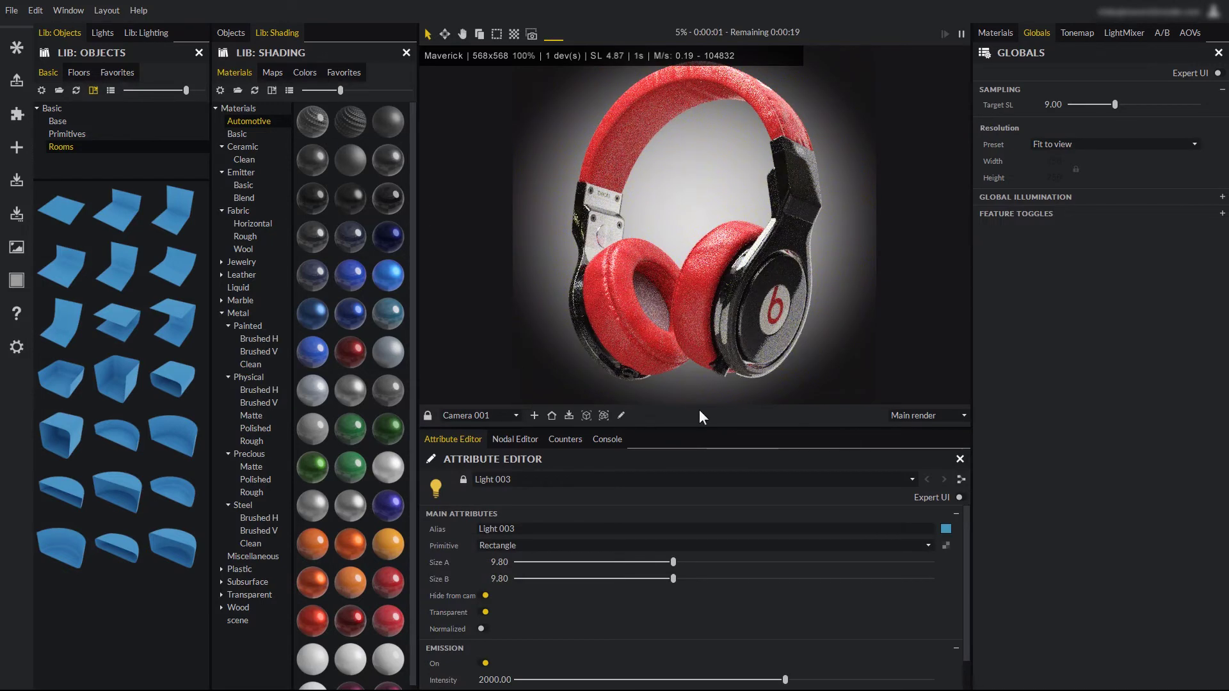
Step: Close the attribute editor, Nodal Editor, Counters and Console panels so the render fills the window
left_click(960, 458)
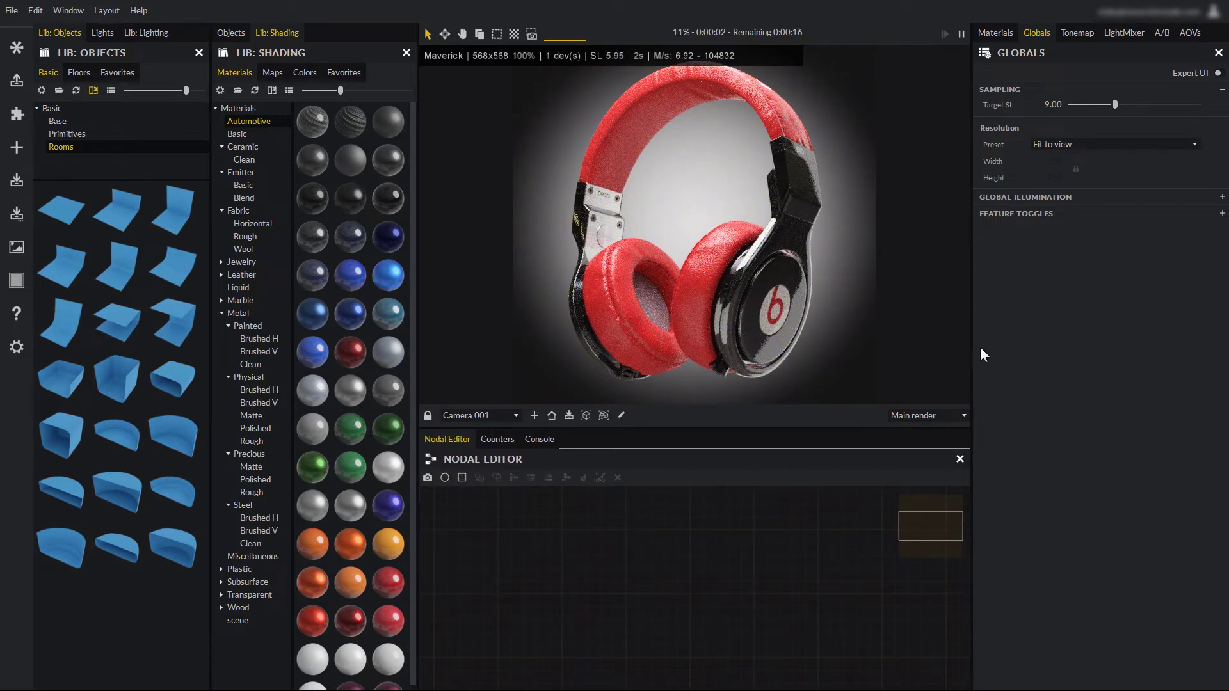
left_click(958, 460)
left_click(959, 459)
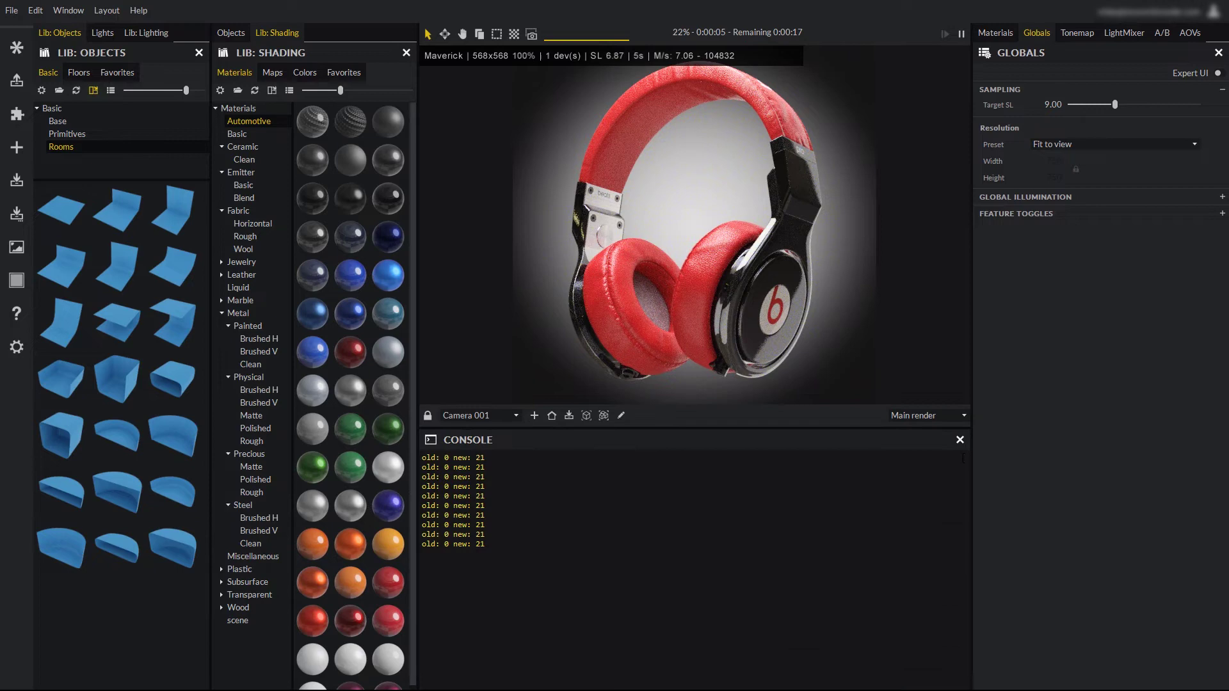
left_click(959, 440)
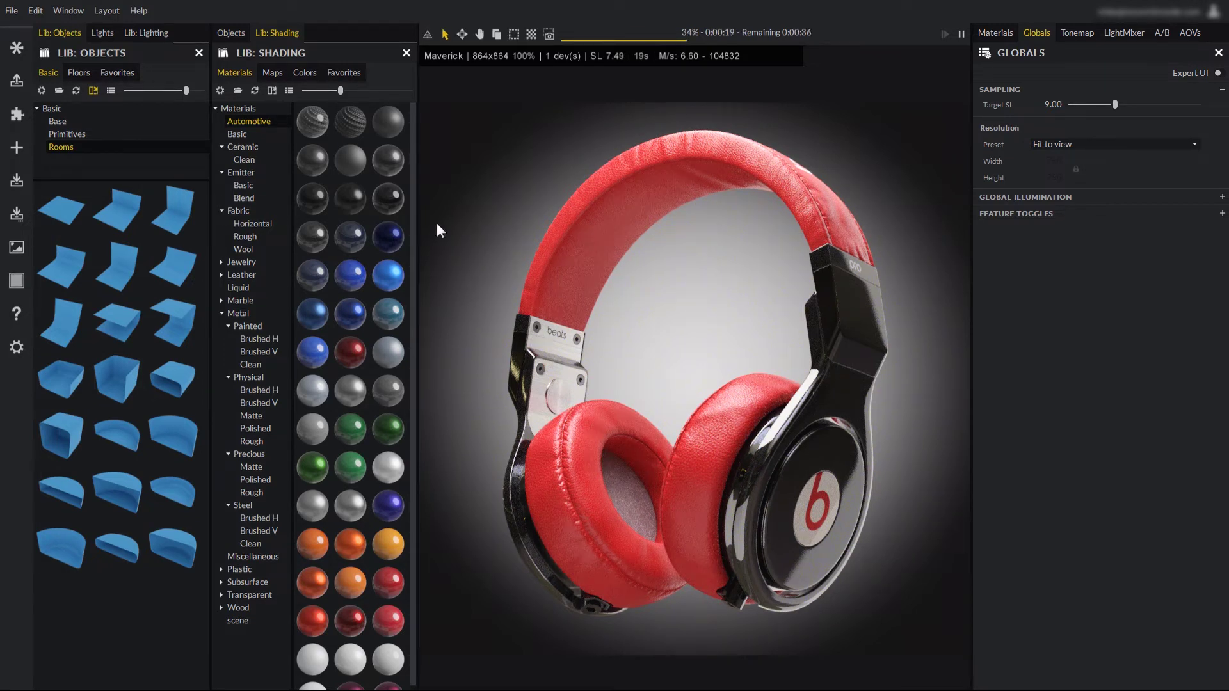
Step: Apply the Basic layout, then the F1 Full and F2 Materials presets, and select Light 004
left_click(102, 11)
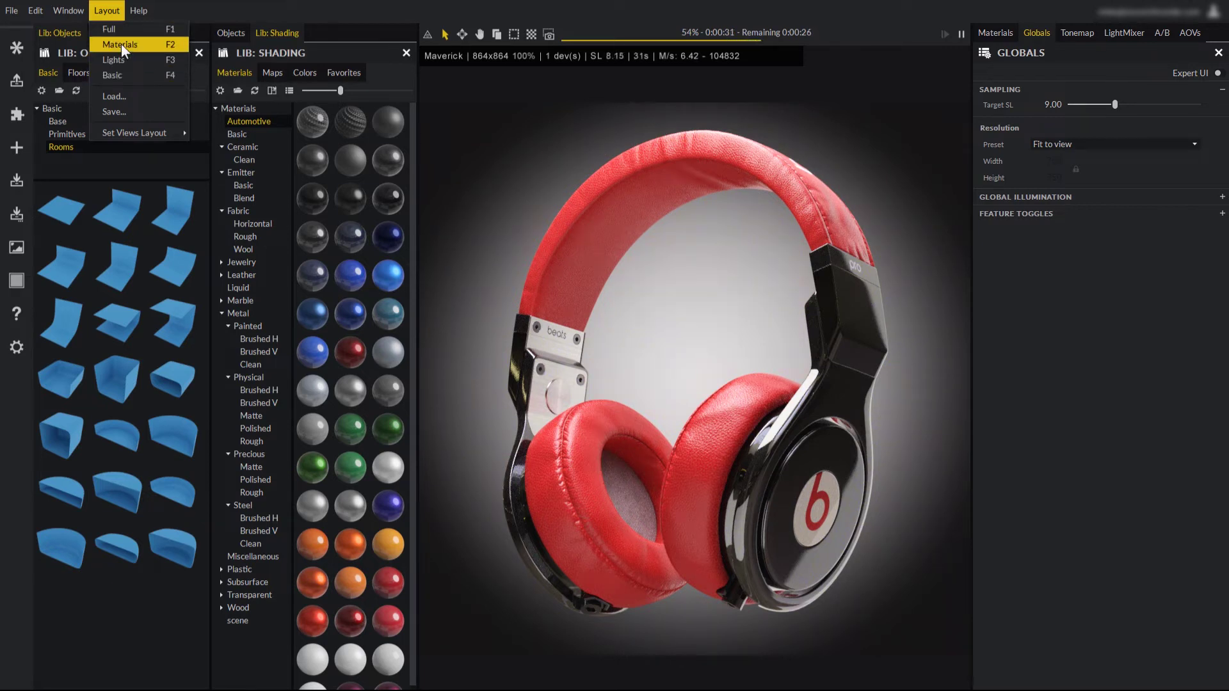
left_click(120, 75)
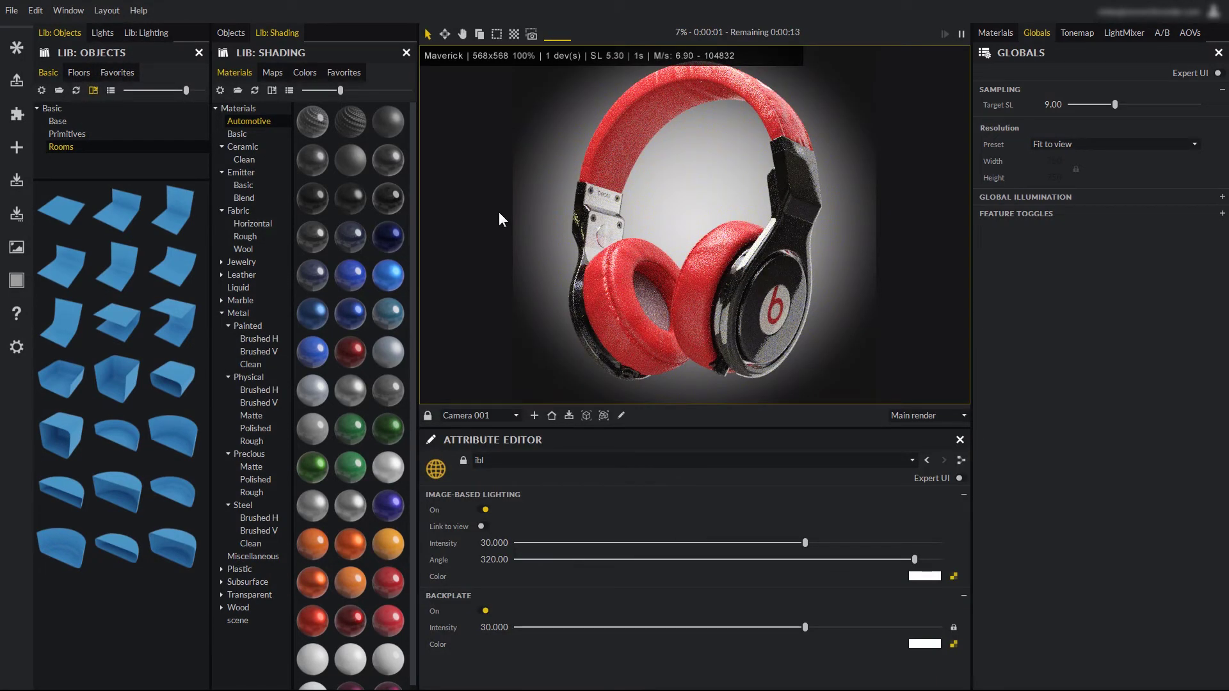
key("F1")
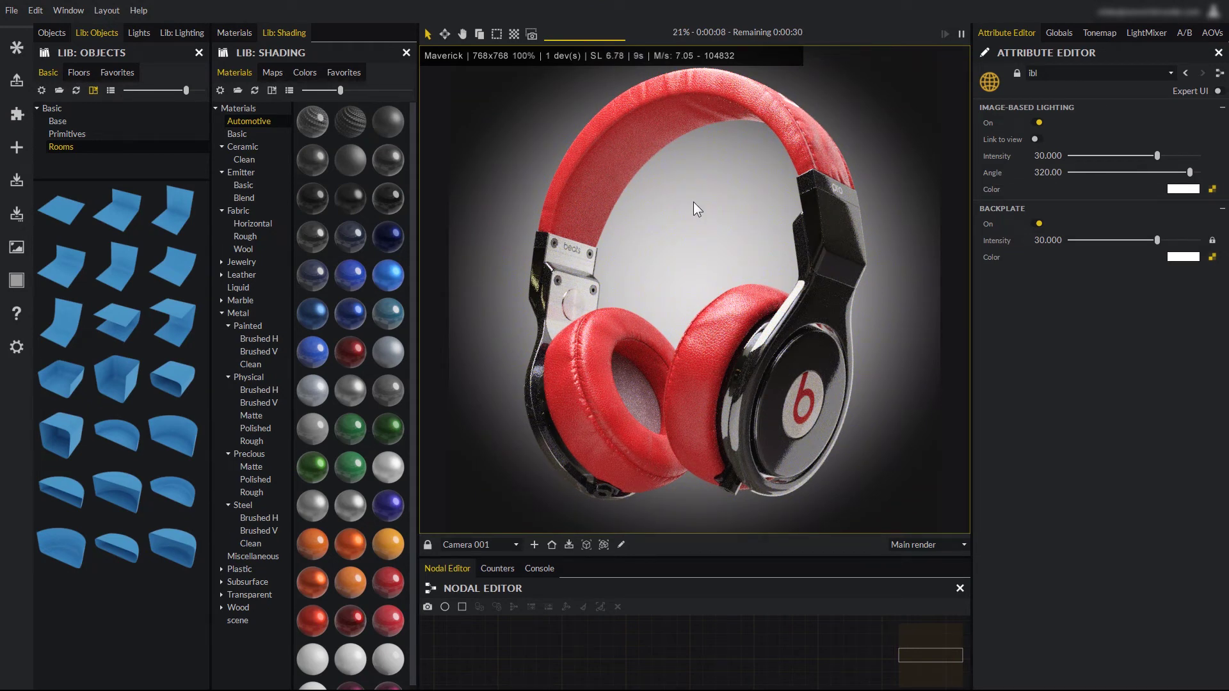
key("F2")
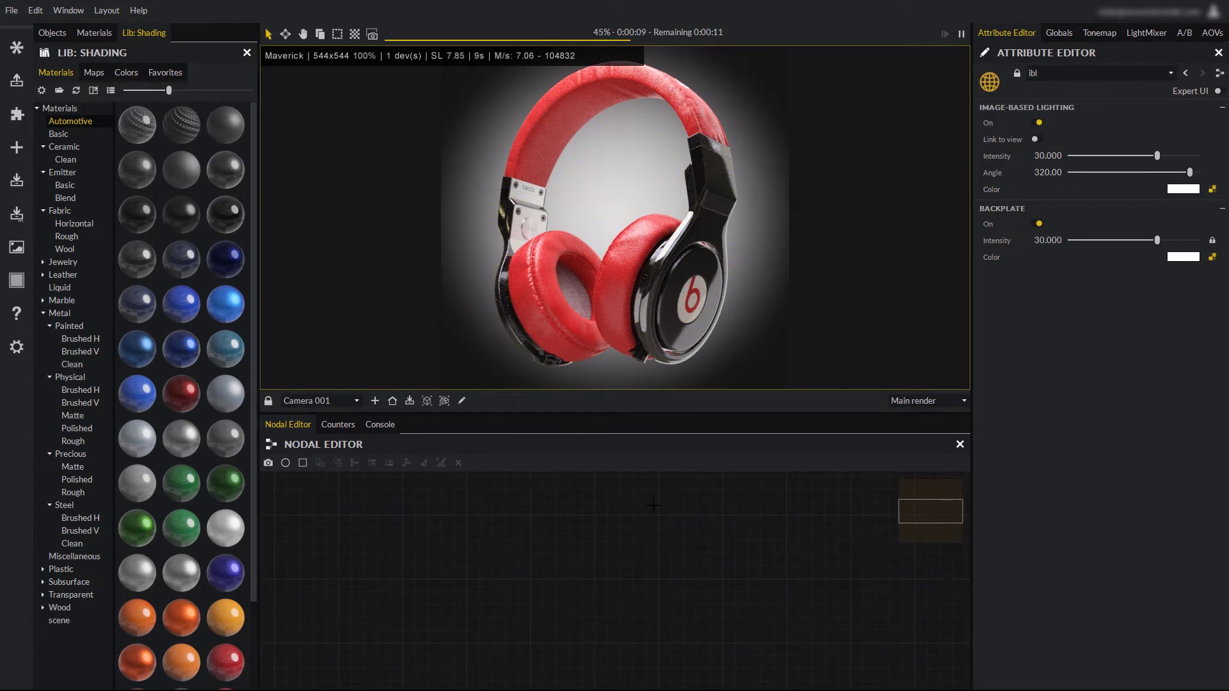
left_click(613, 313)
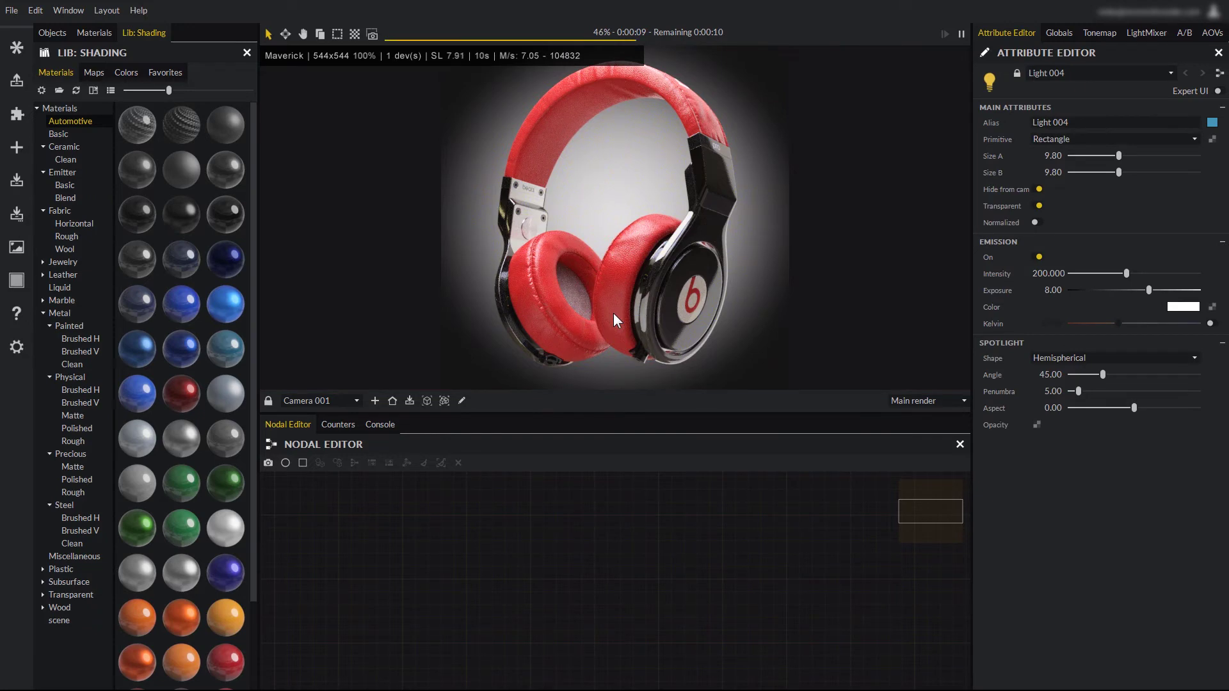
Step: Load the F3 Lights layout, then orbit and zoom out the upper view toward the right ear cup
key("F3")
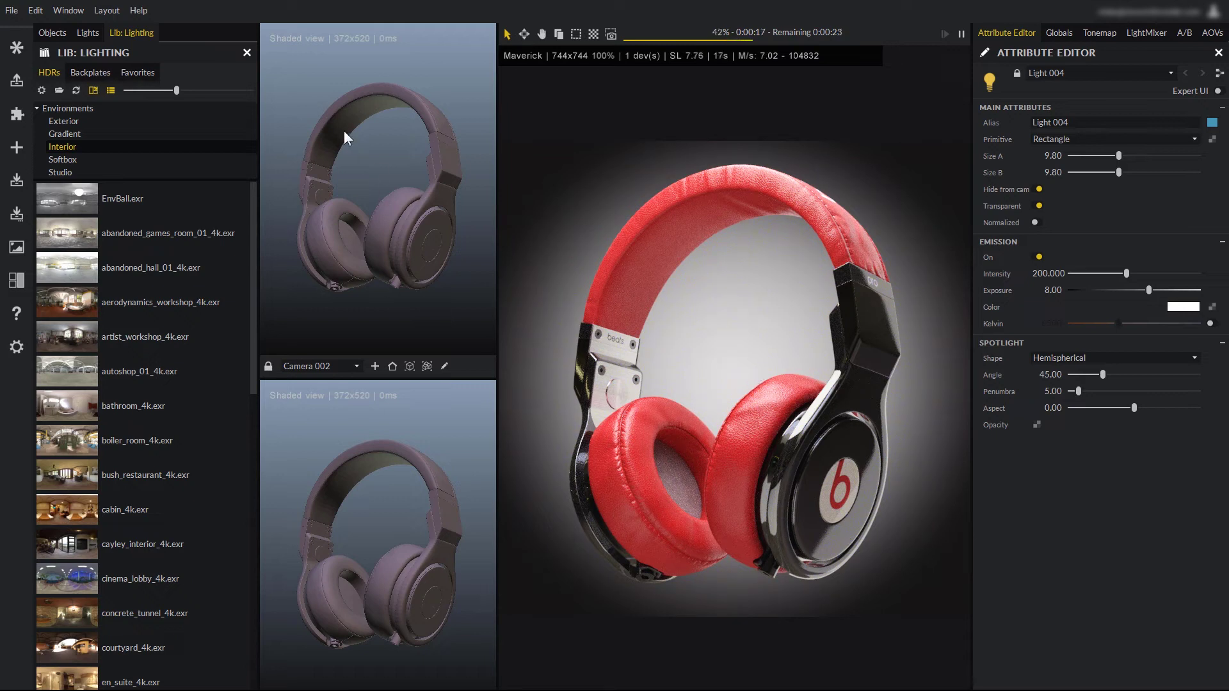
mouse_move(369, 208)
left_mouse_down()
mouse_move(412, 234)
mouse_move(398, 255)
mouse_move(463, 230)
mouse_move(321, 252)
mouse_move(335, 220)
mouse_move(458, 336)
left_mouse_up()
scroll(398, 255, "down", 3)
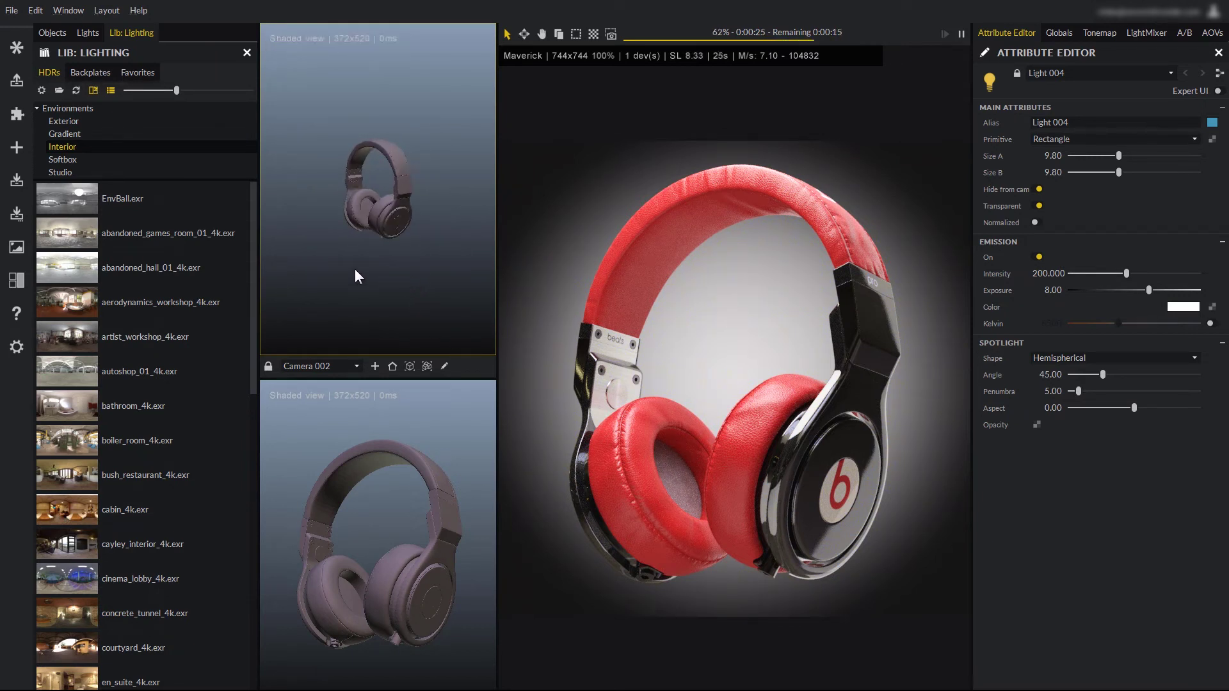
left_click_drag(355, 270, 435, 249)
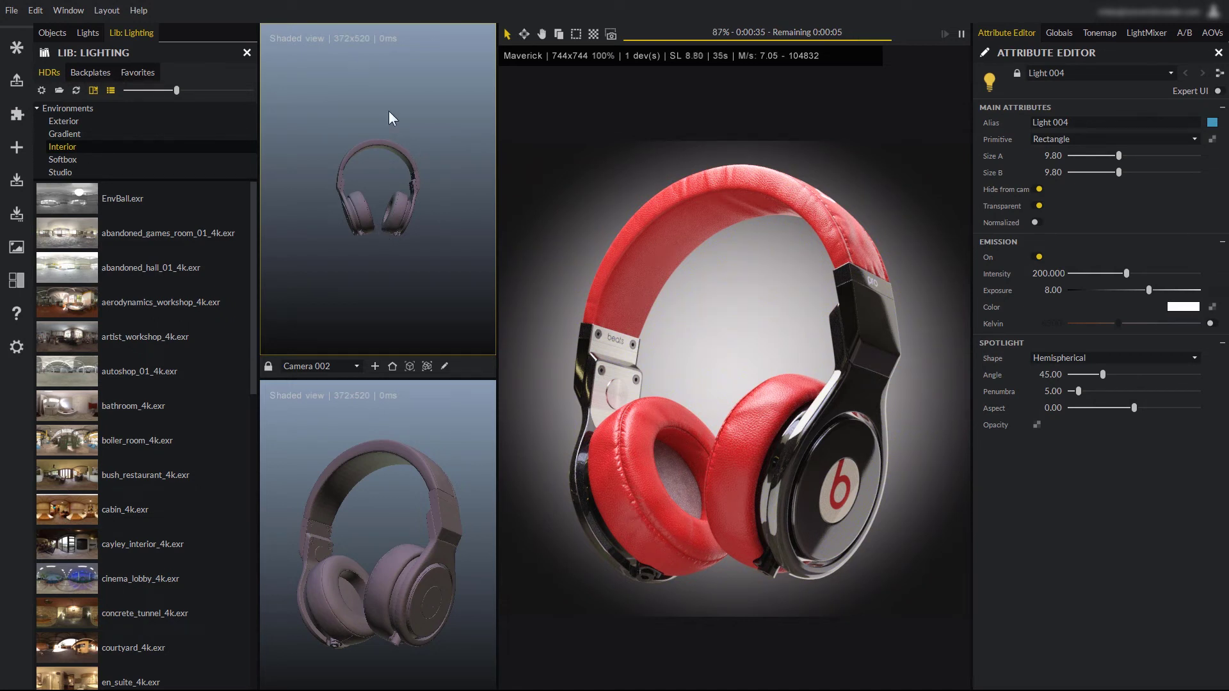
mouse_move(405, 275)
left_mouse_down()
mouse_move(356, 274)
mouse_move(367, 281)
left_mouse_up()
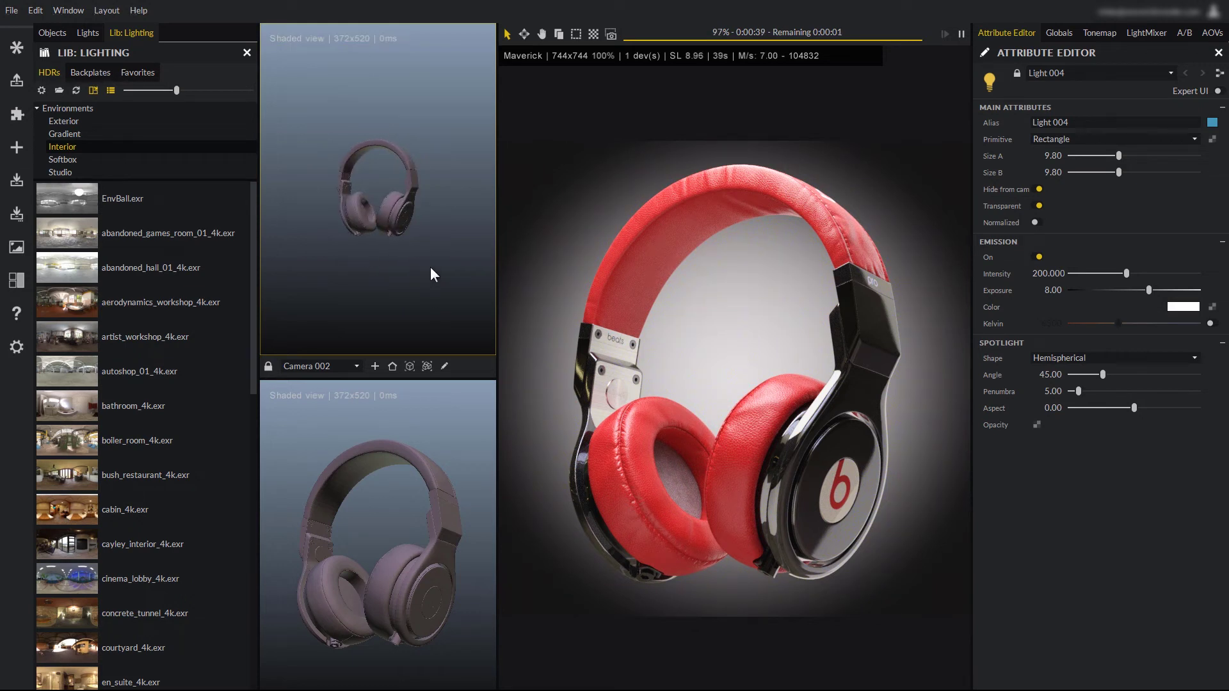
left_click(15, 283)
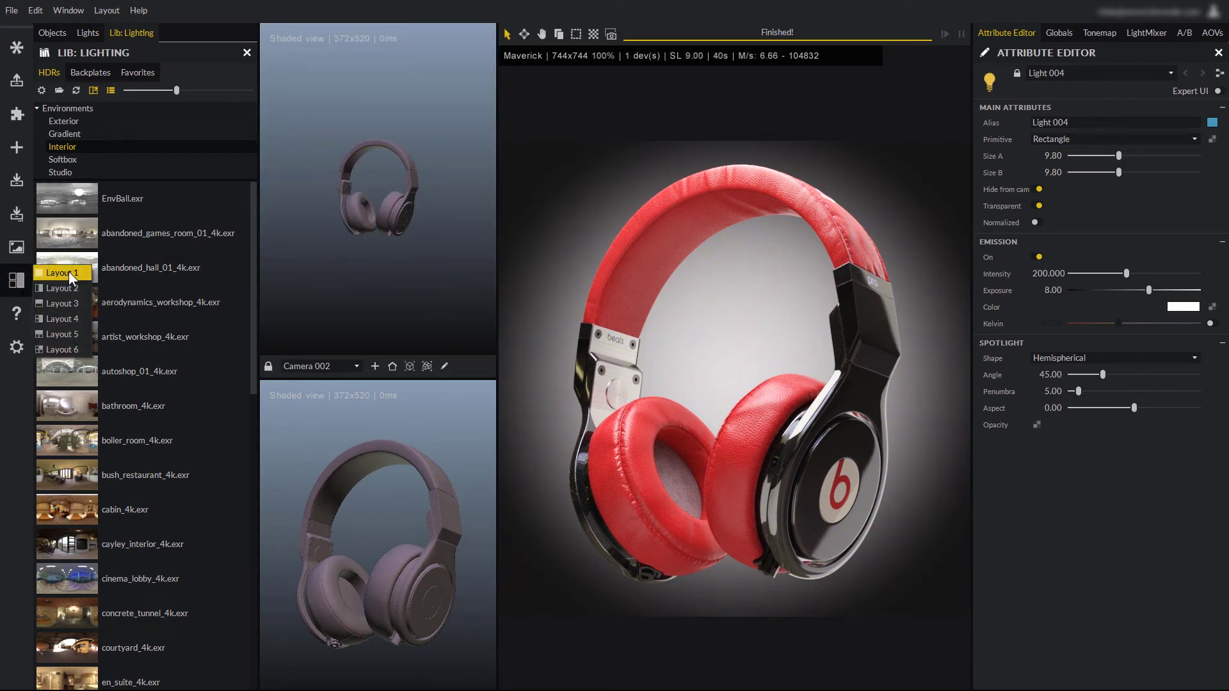
left_click(64, 303)
left_click(19, 283)
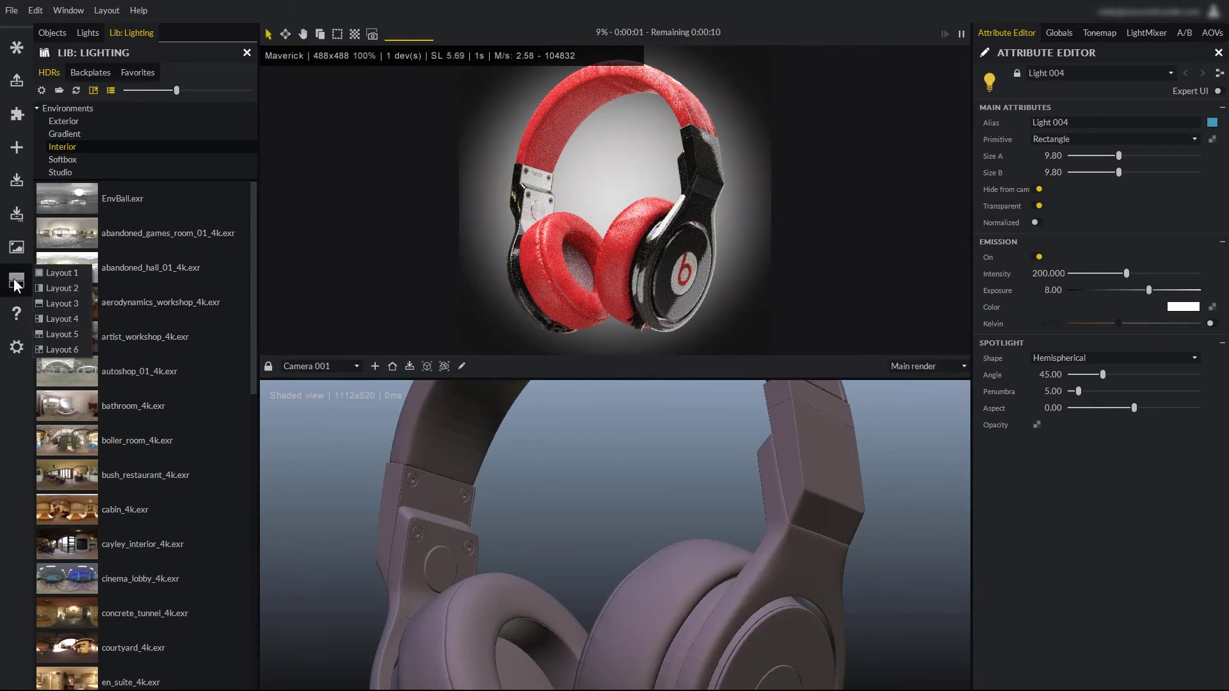
left_click(55, 345)
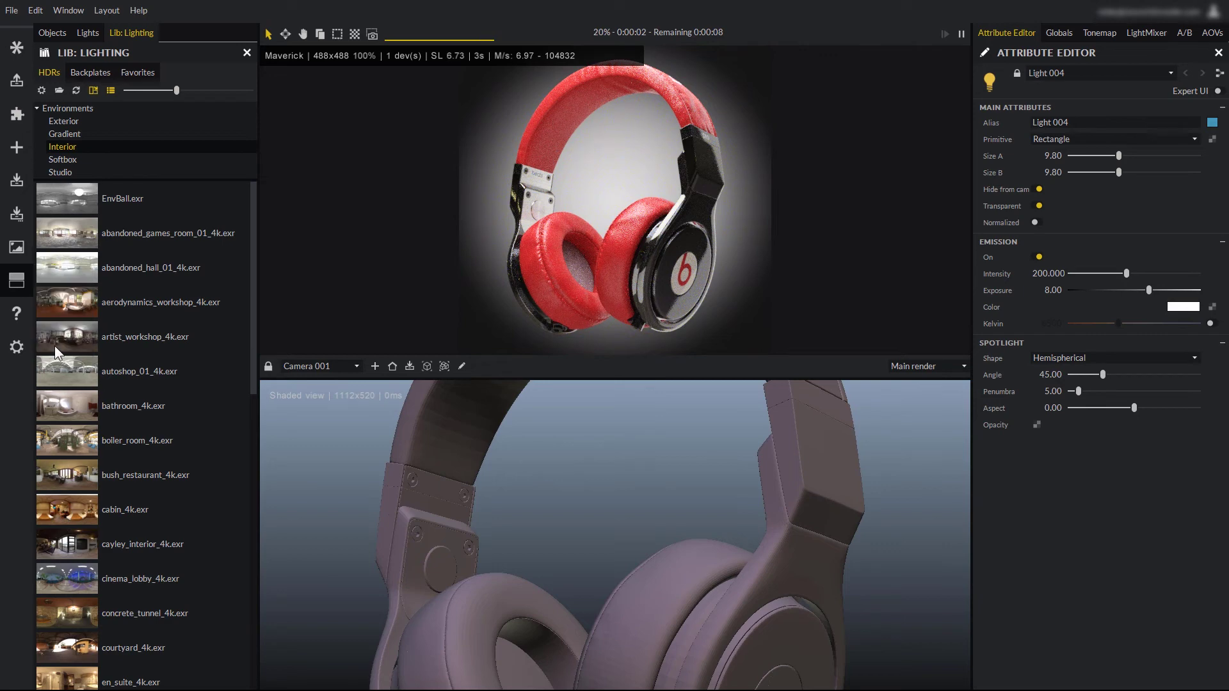
left_click(107, 11)
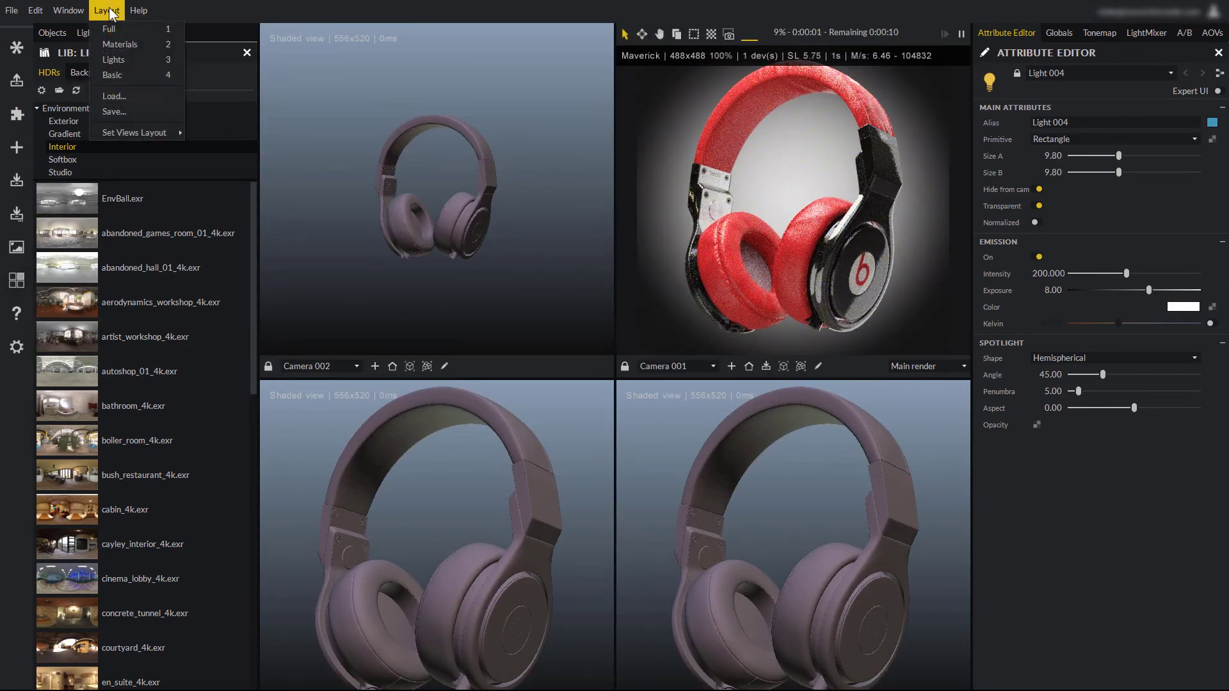
mouse_move(133, 131)
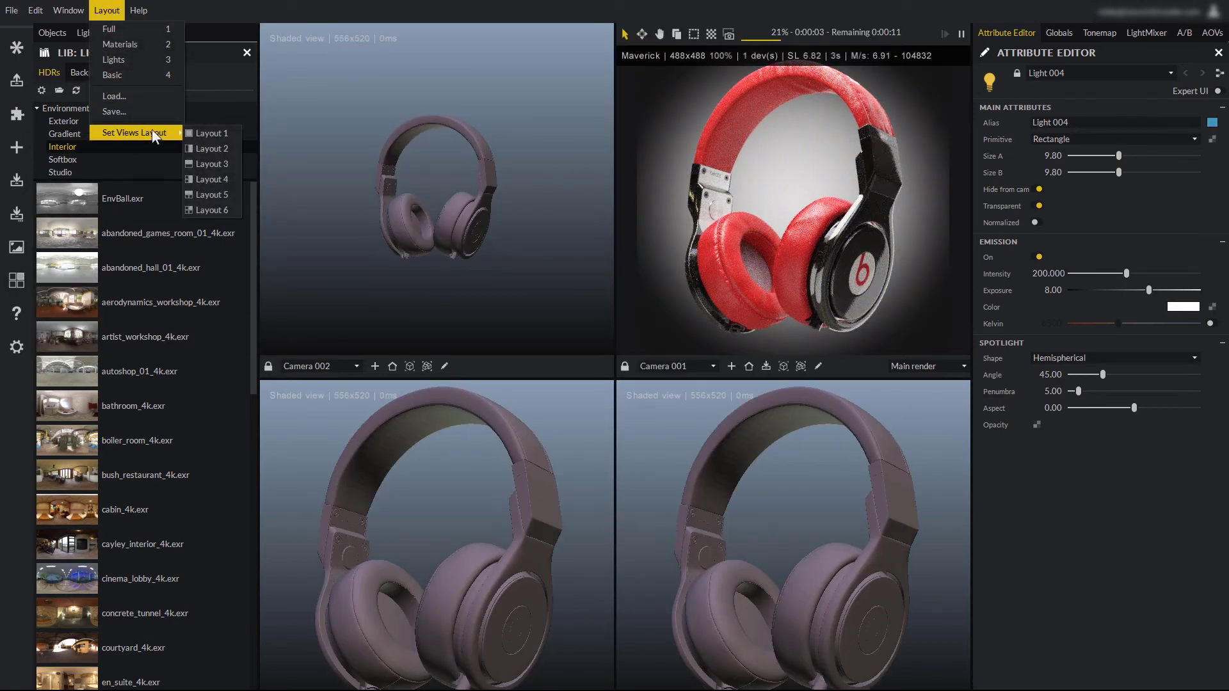
left_click(214, 164)
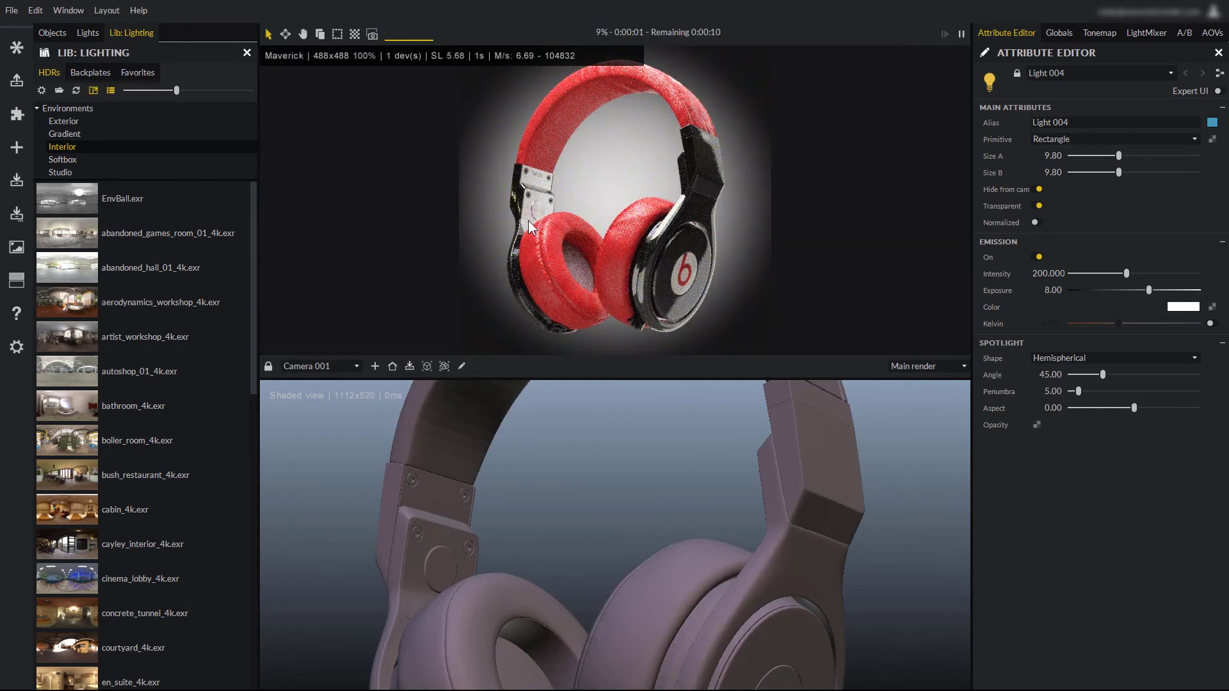
key("F3")
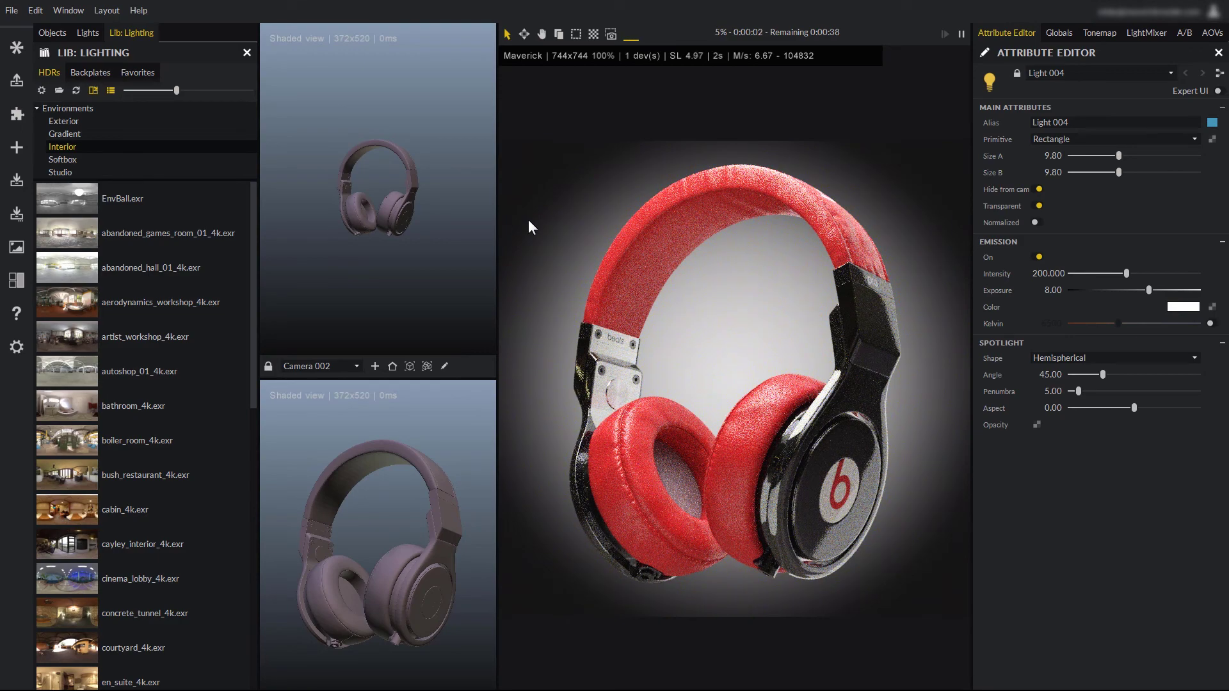
Step: Load the F4 Basic layout, showing one large render between the lighting and shading libraries
key("F4")
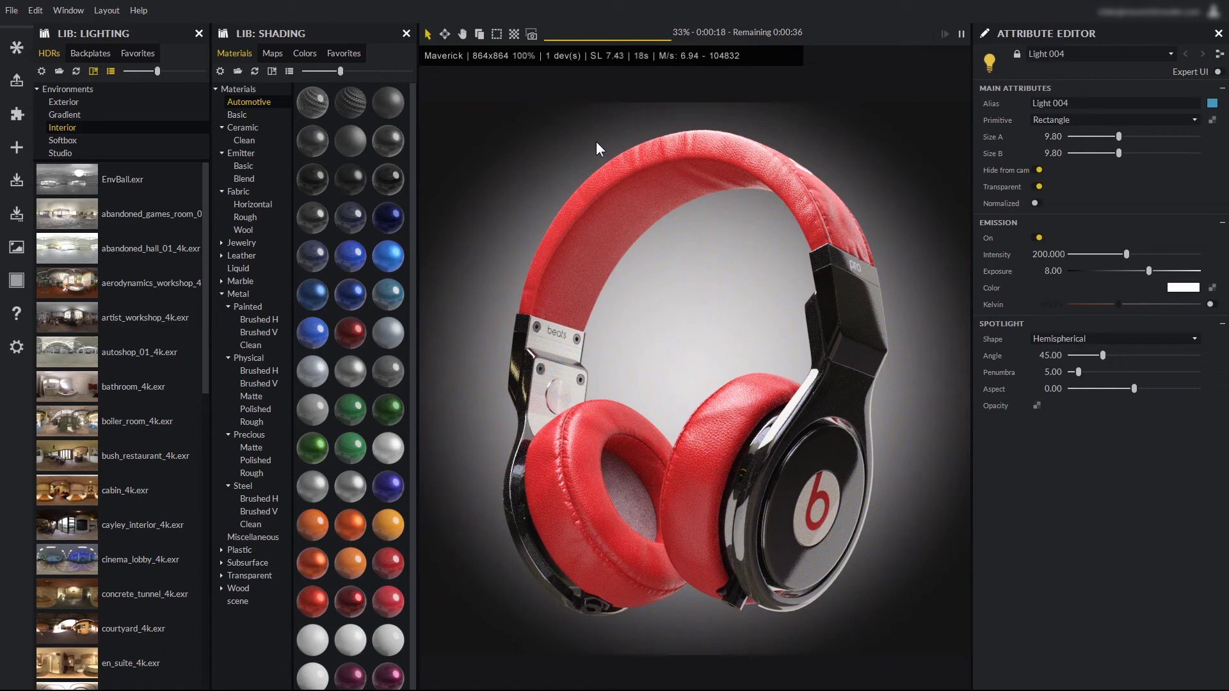
Step: Hide the side panels, select the headband's Arc material, then bring the panels back
key("ctrl+Tab")
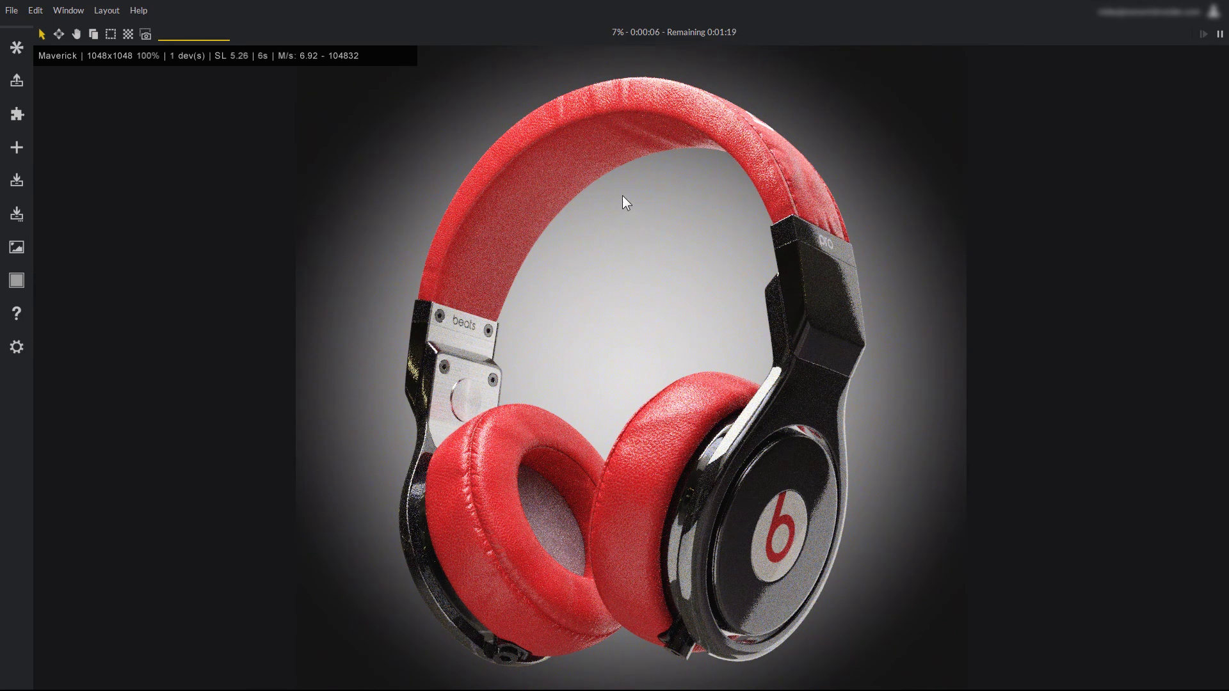
left_click(574, 152)
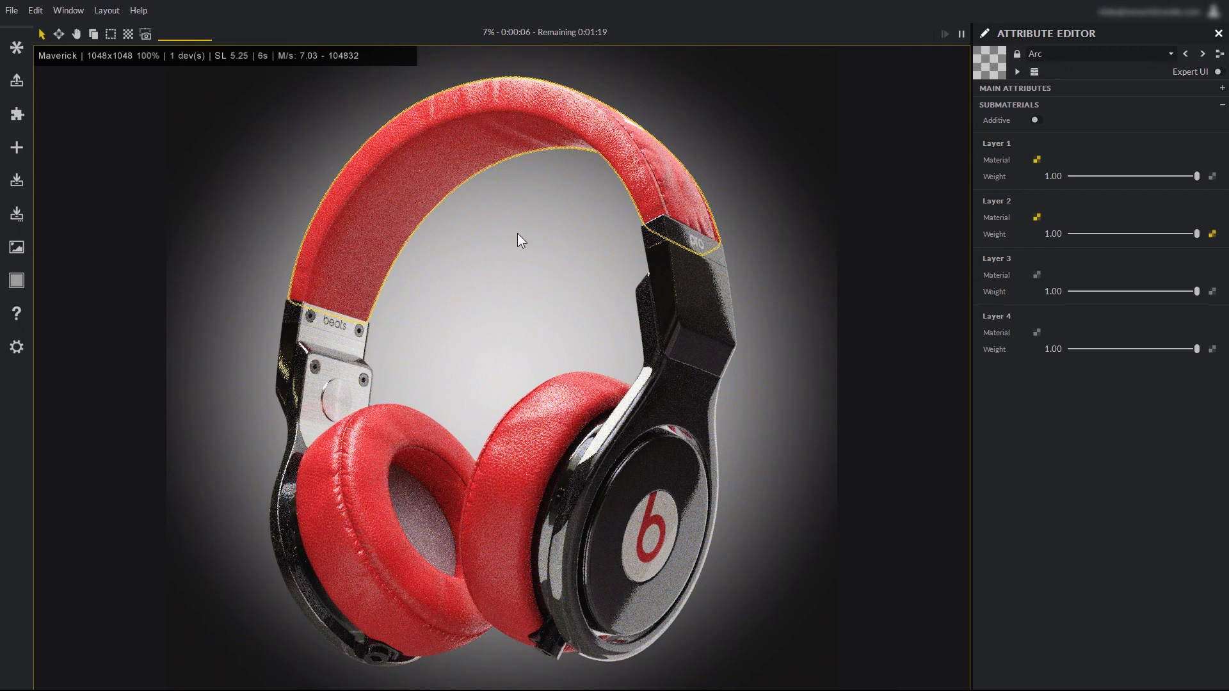
key("ctrl+2")
key("ctrl+Tab")
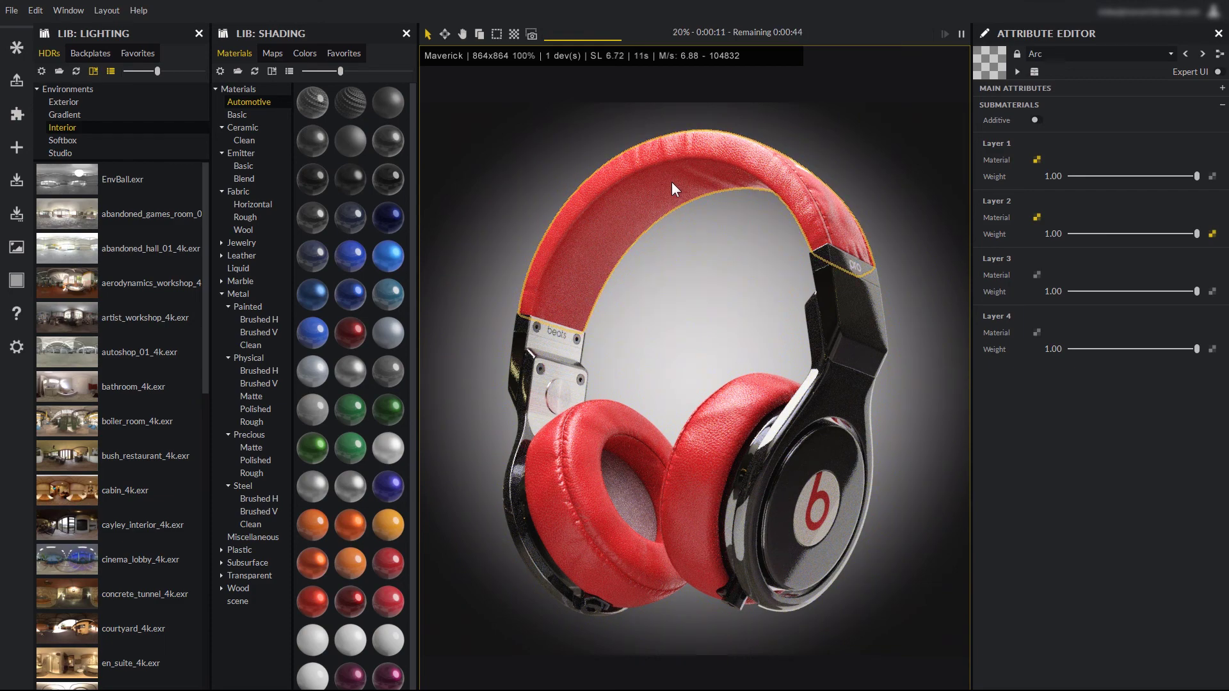
key("F1")
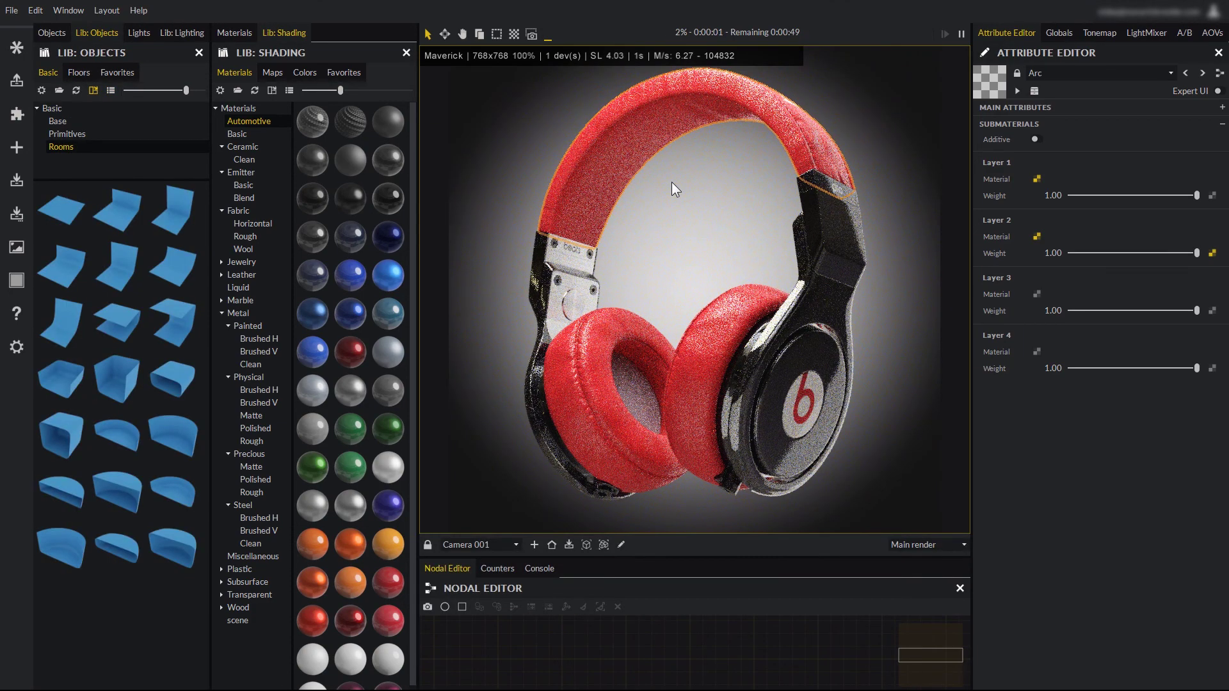
key("F2")
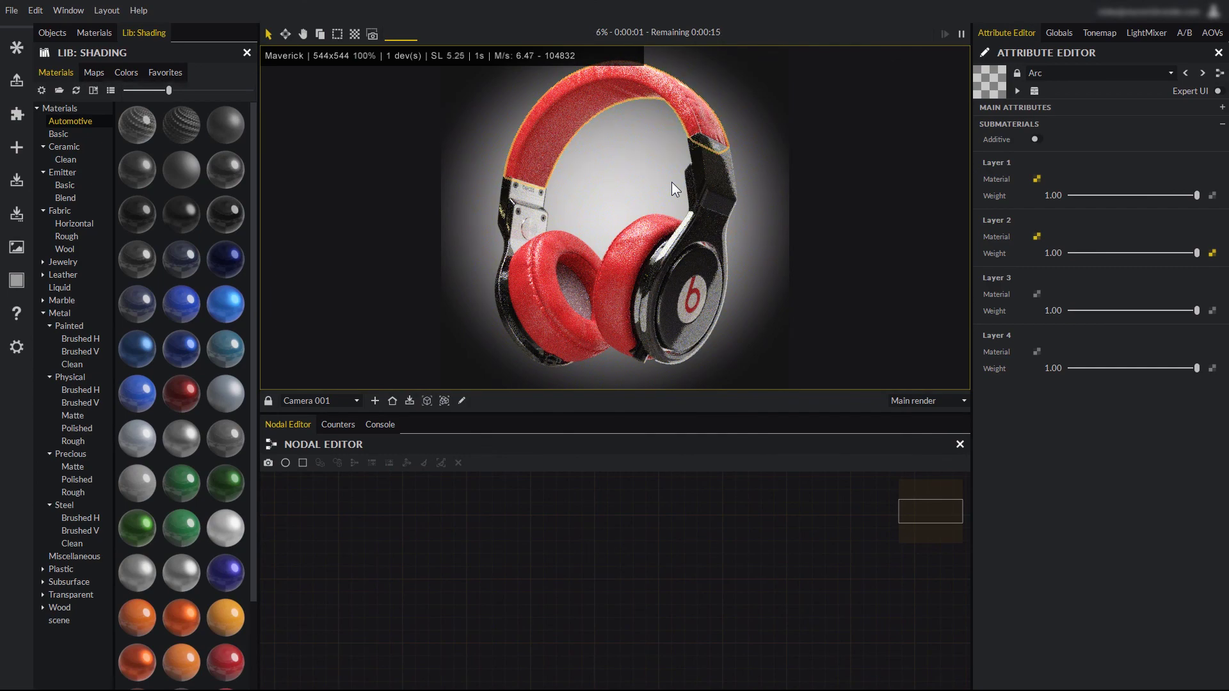
key("F3")
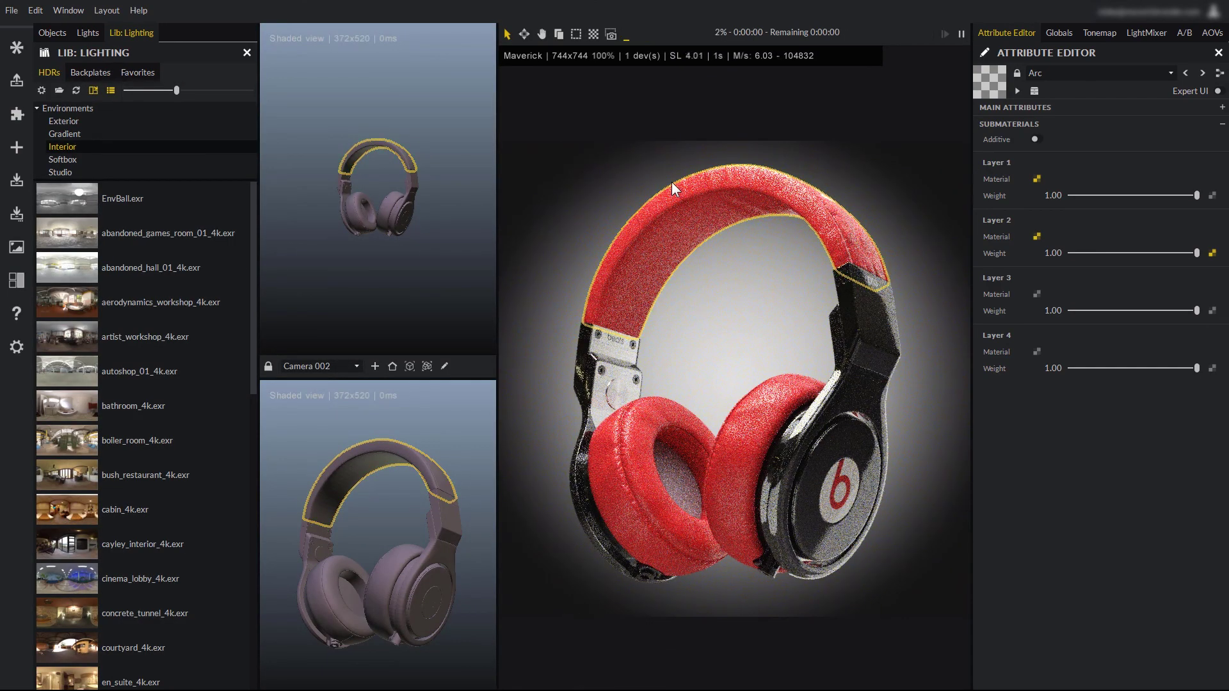
key("F4")
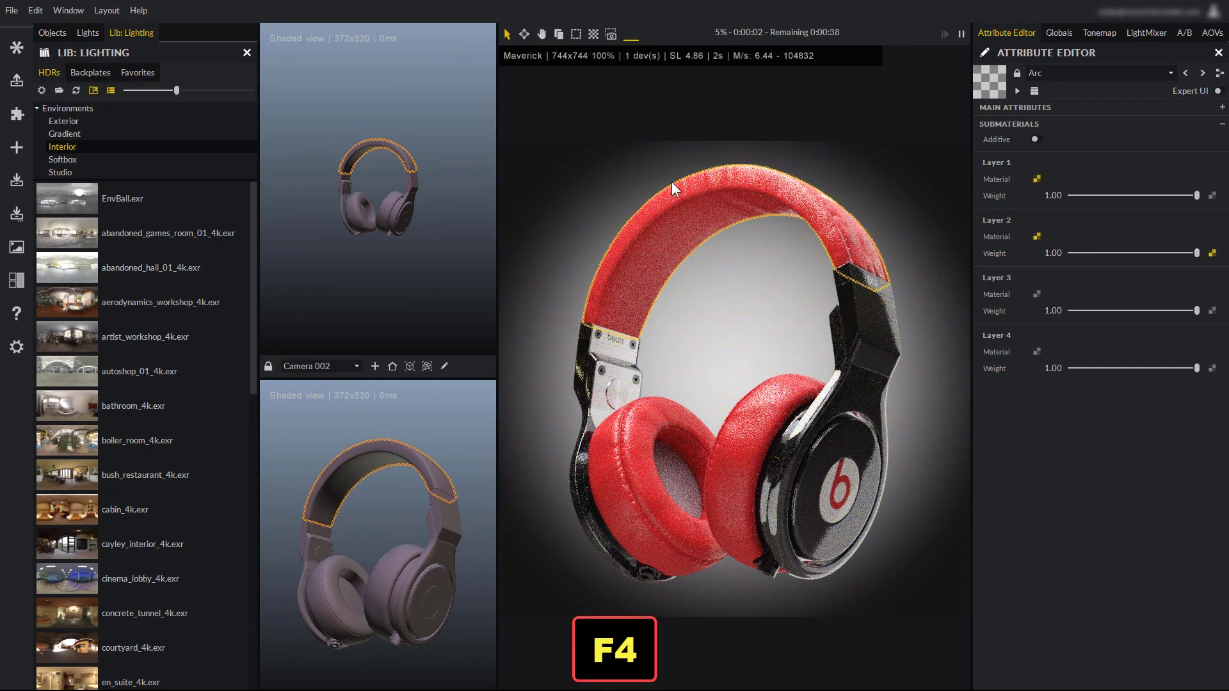